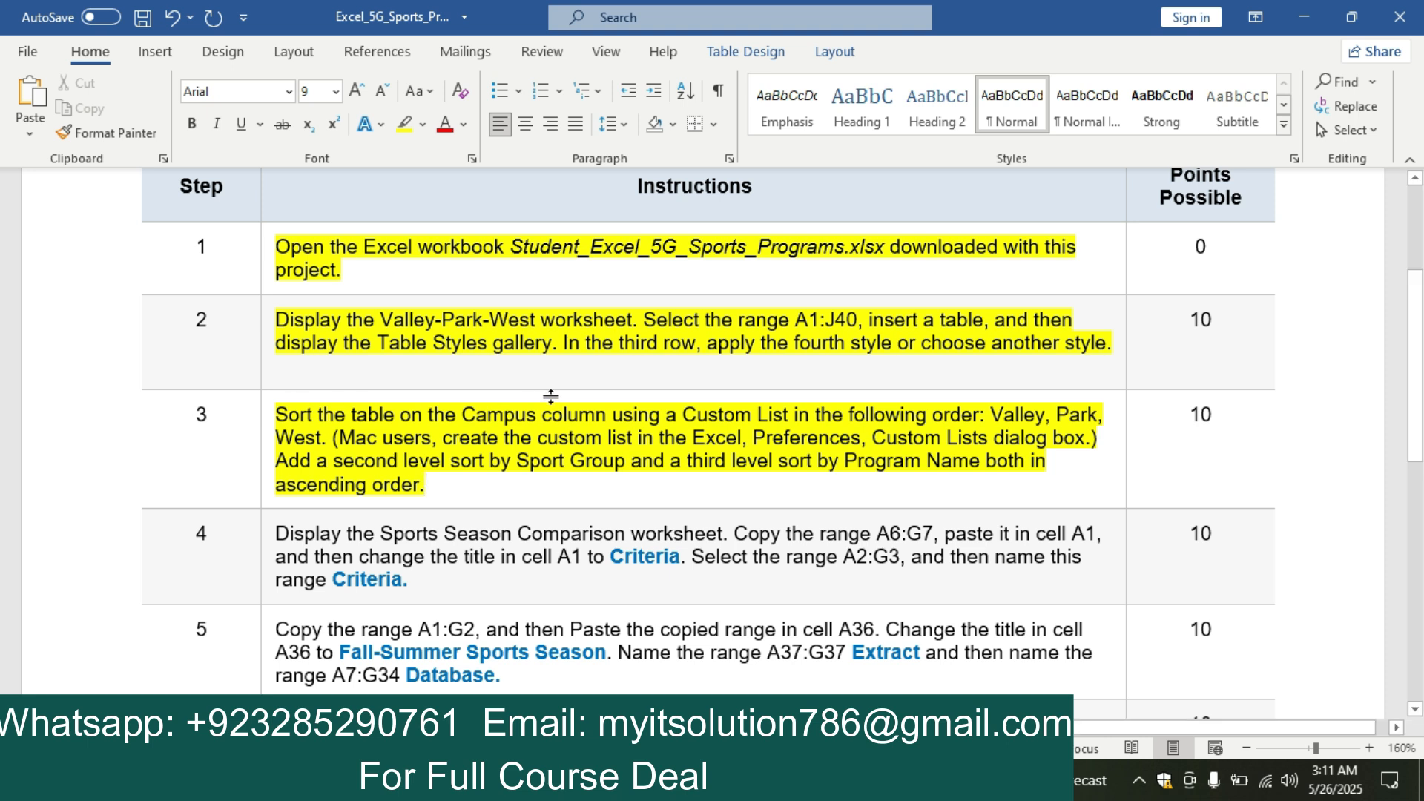
Switch from the Word instructions to the sports programs workbook in Excel.
mouse_move(716, 780)
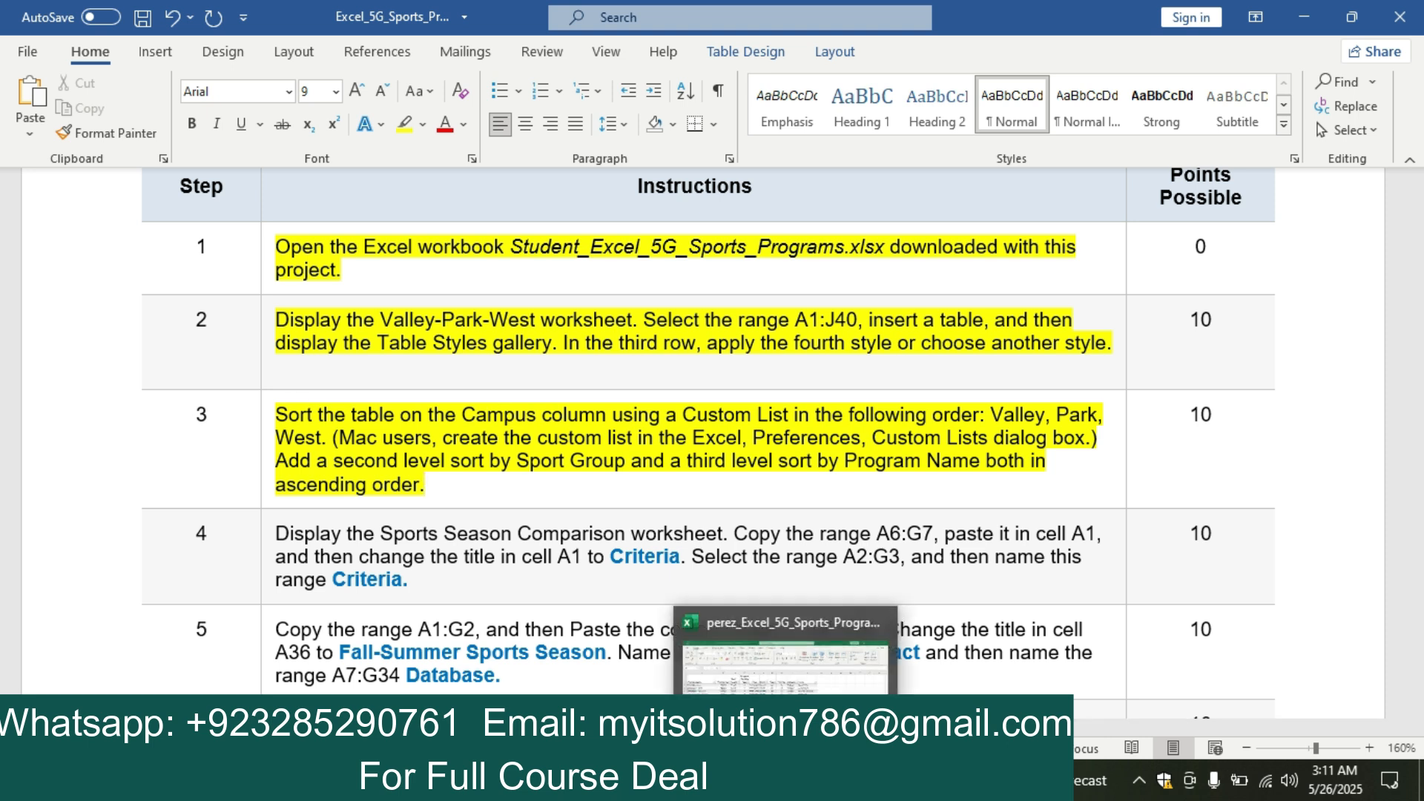
click(716, 586)
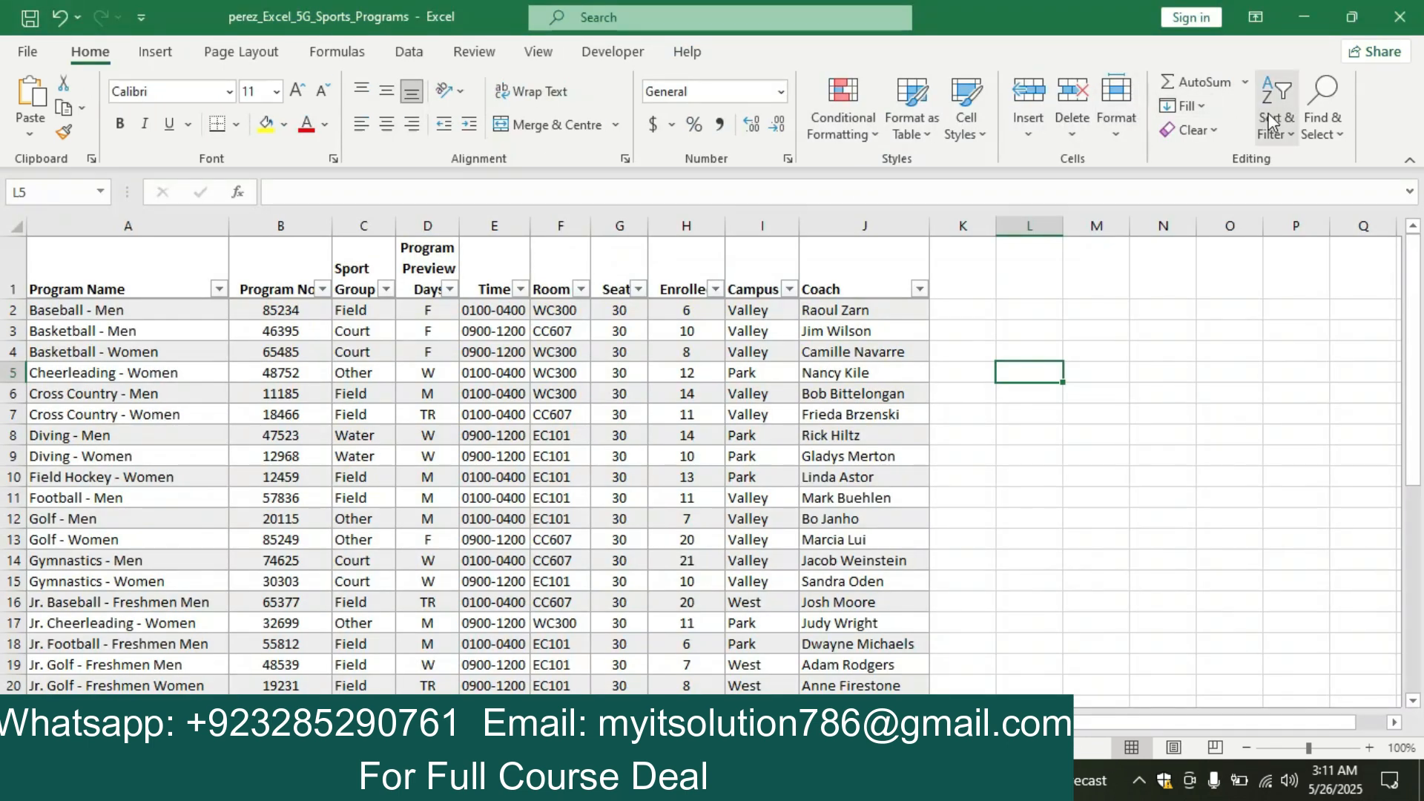
click(1287, 127)
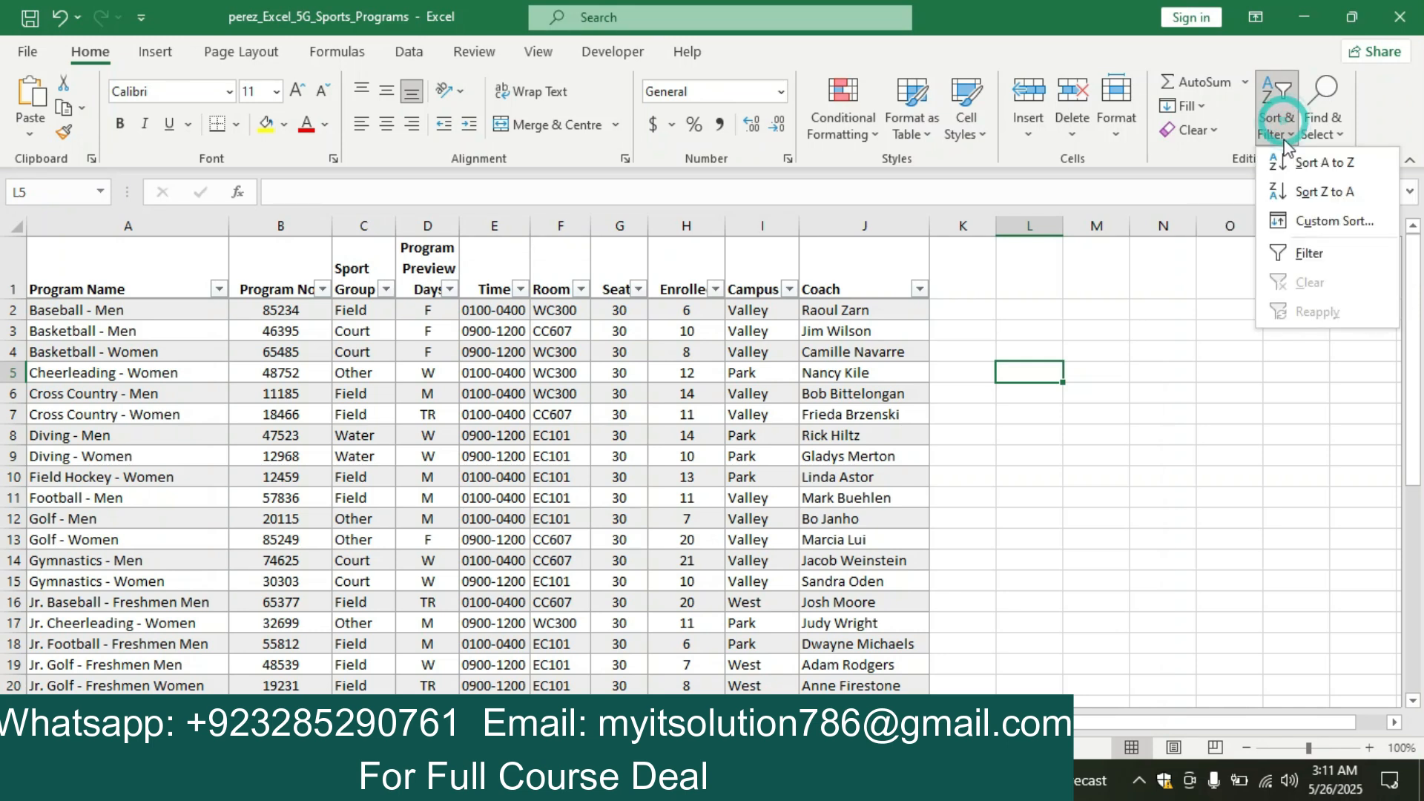
click(1309, 236)
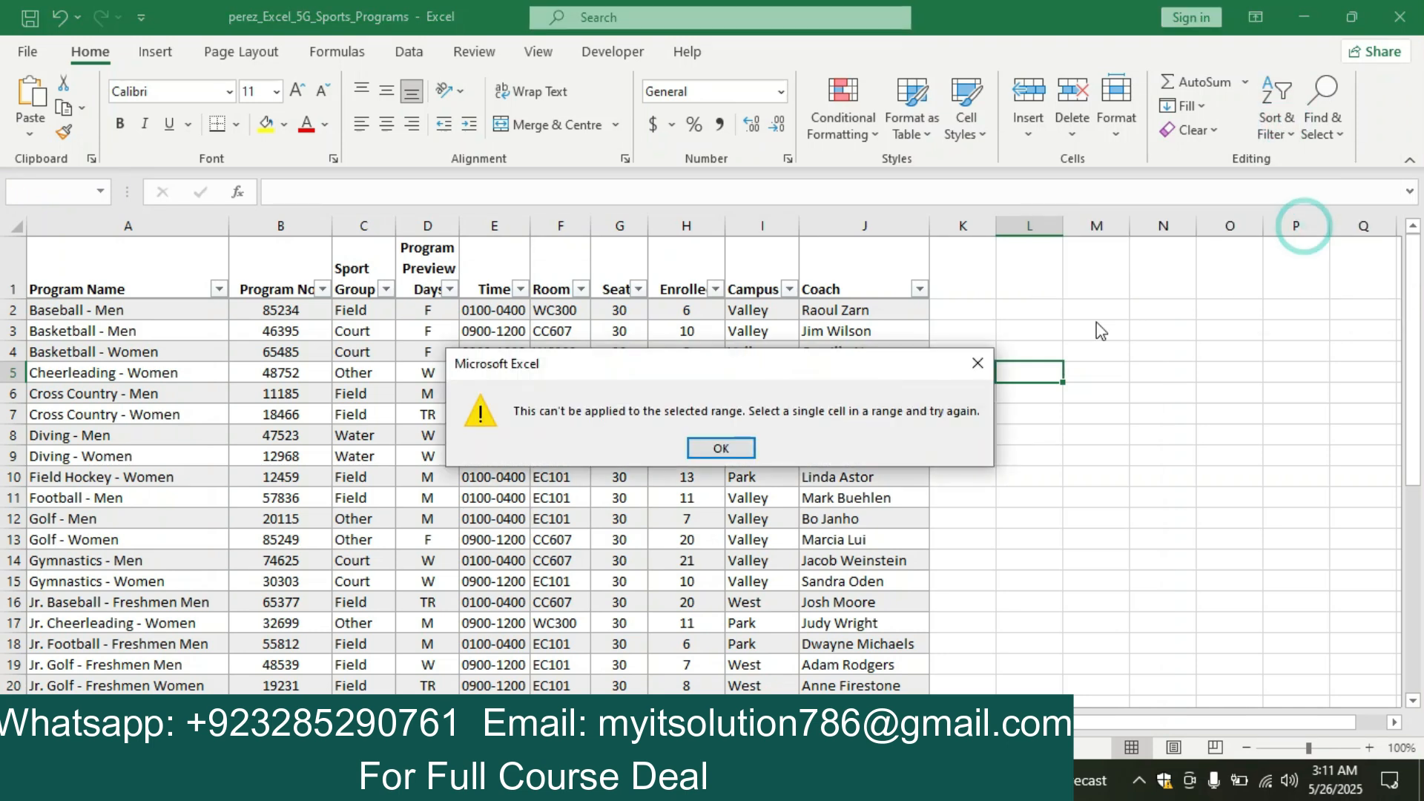
click(978, 363)
Start a custom sort of the table with Campus as the first level and choose a customised list for its order.
click(567, 391)
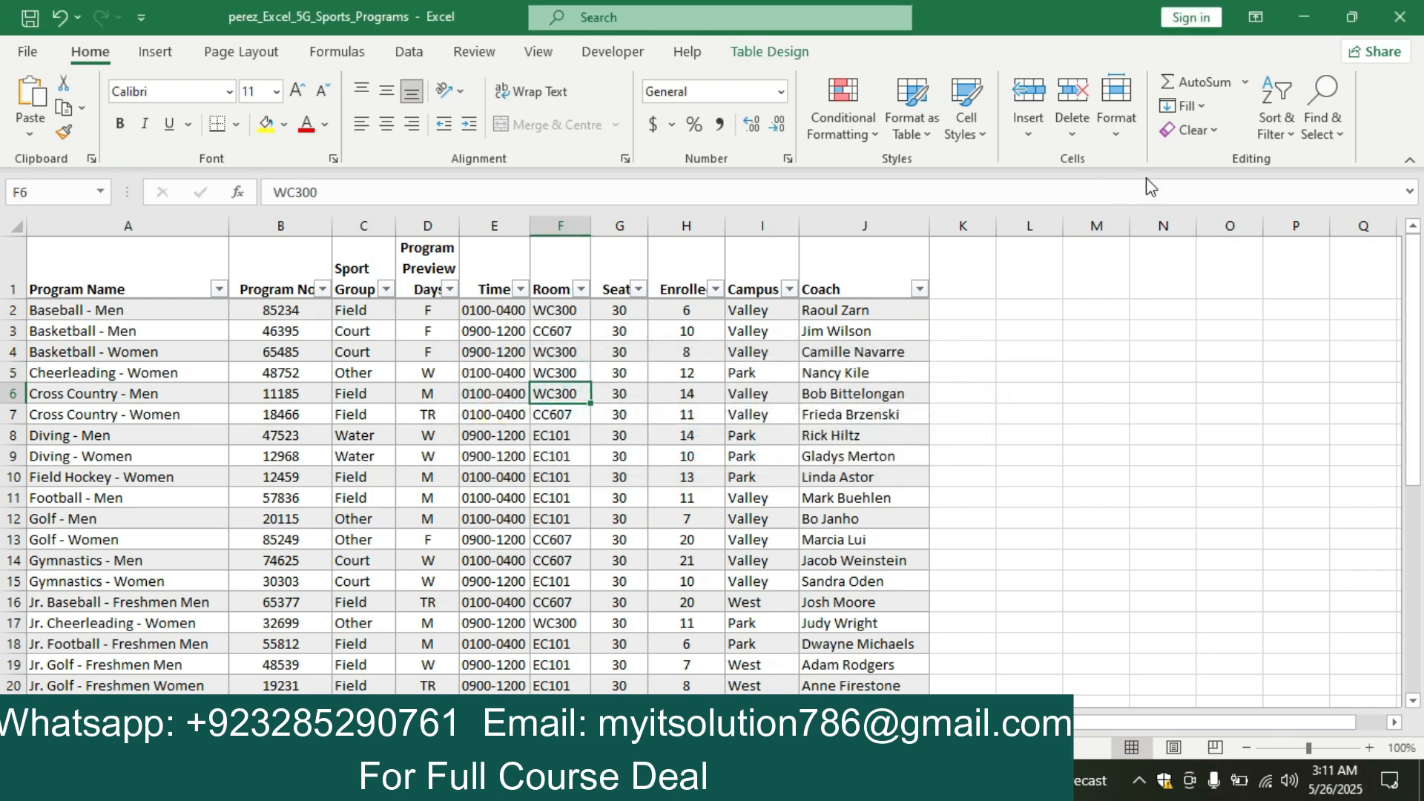
click(1275, 129)
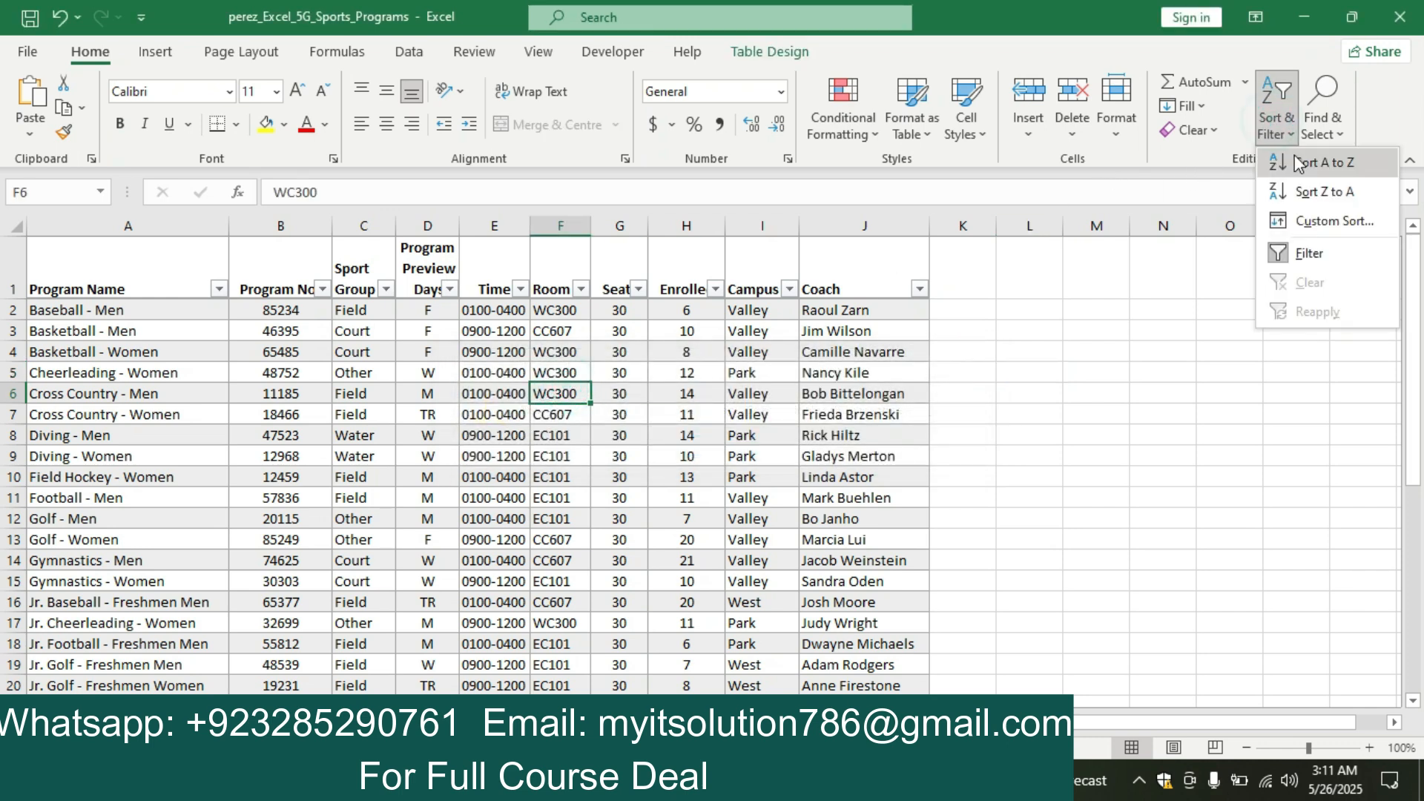
click(1329, 222)
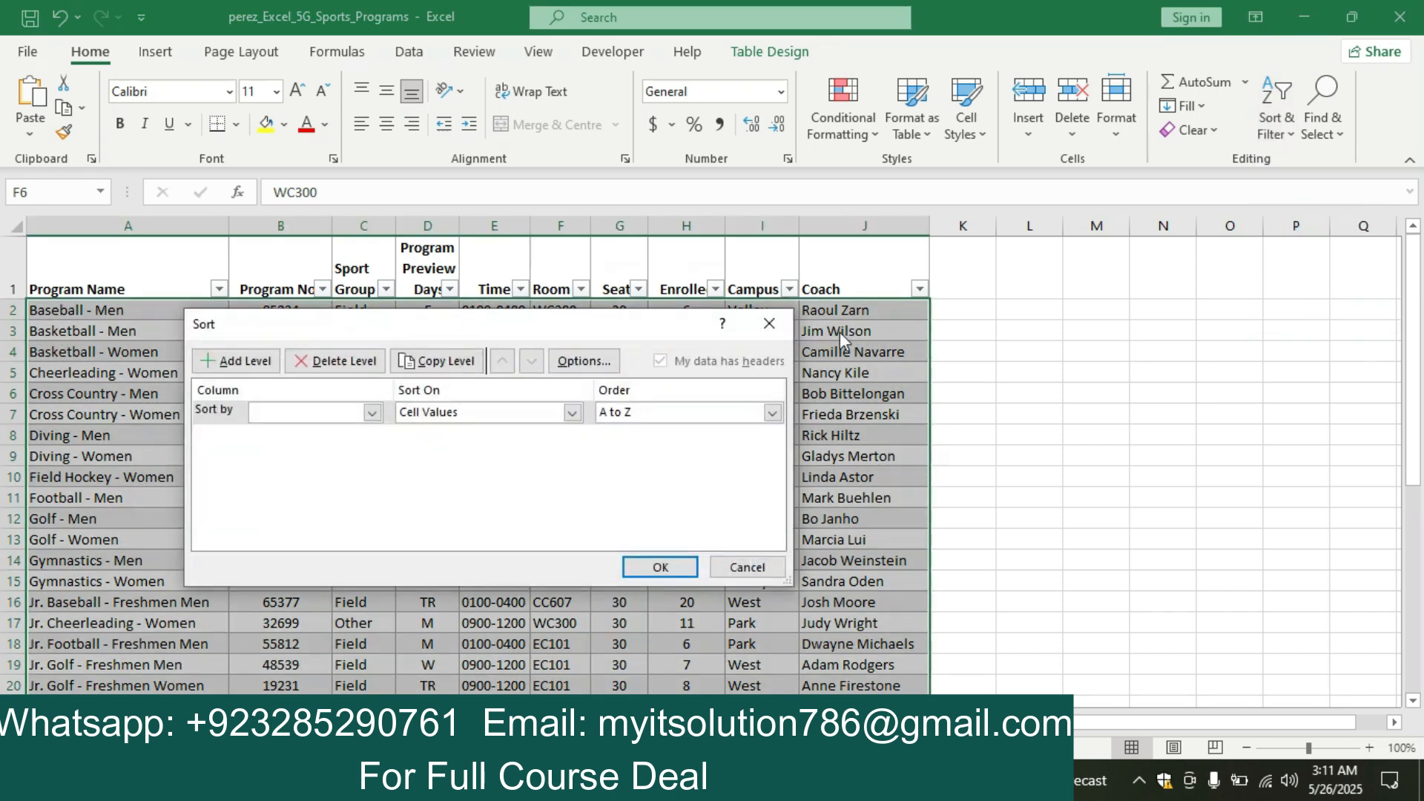
click(372, 413)
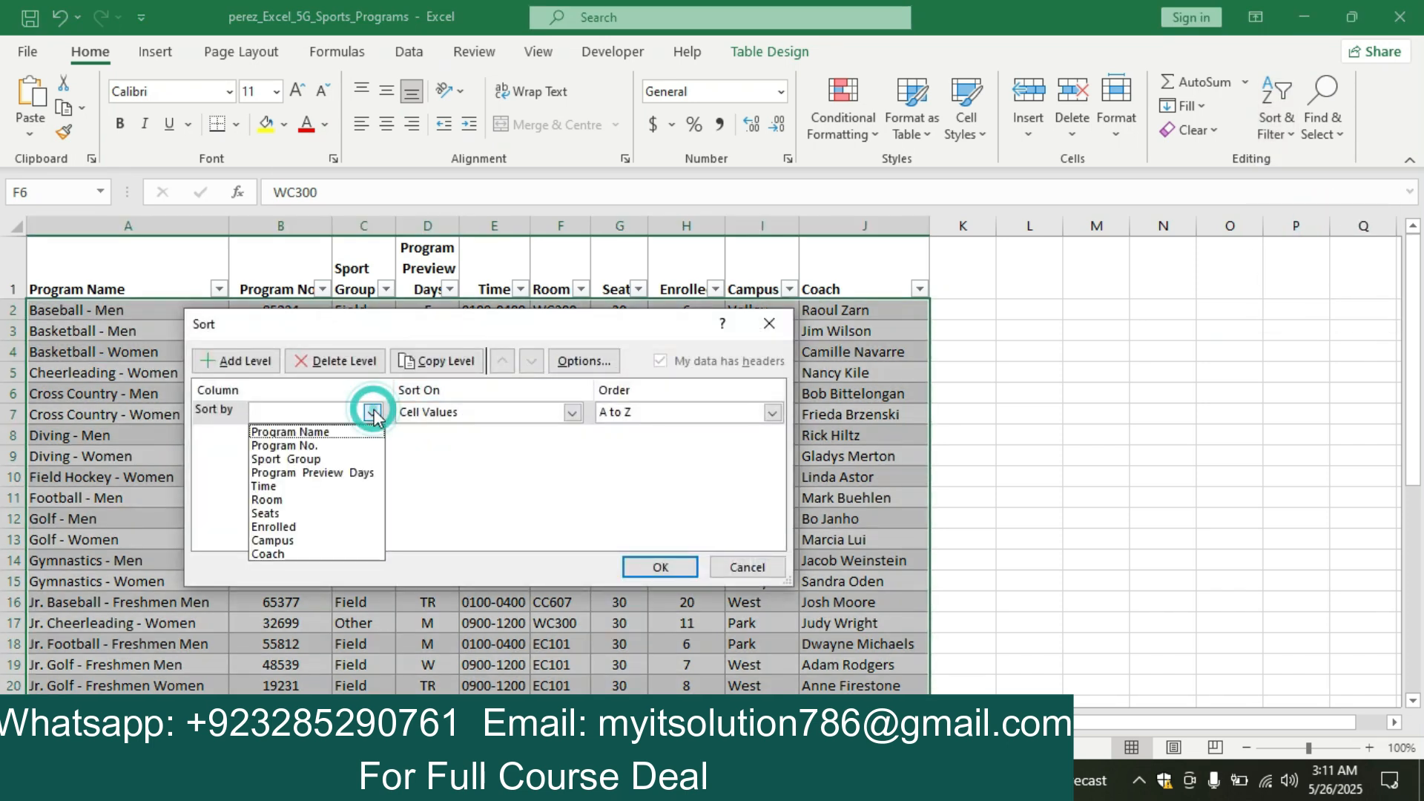
click(349, 543)
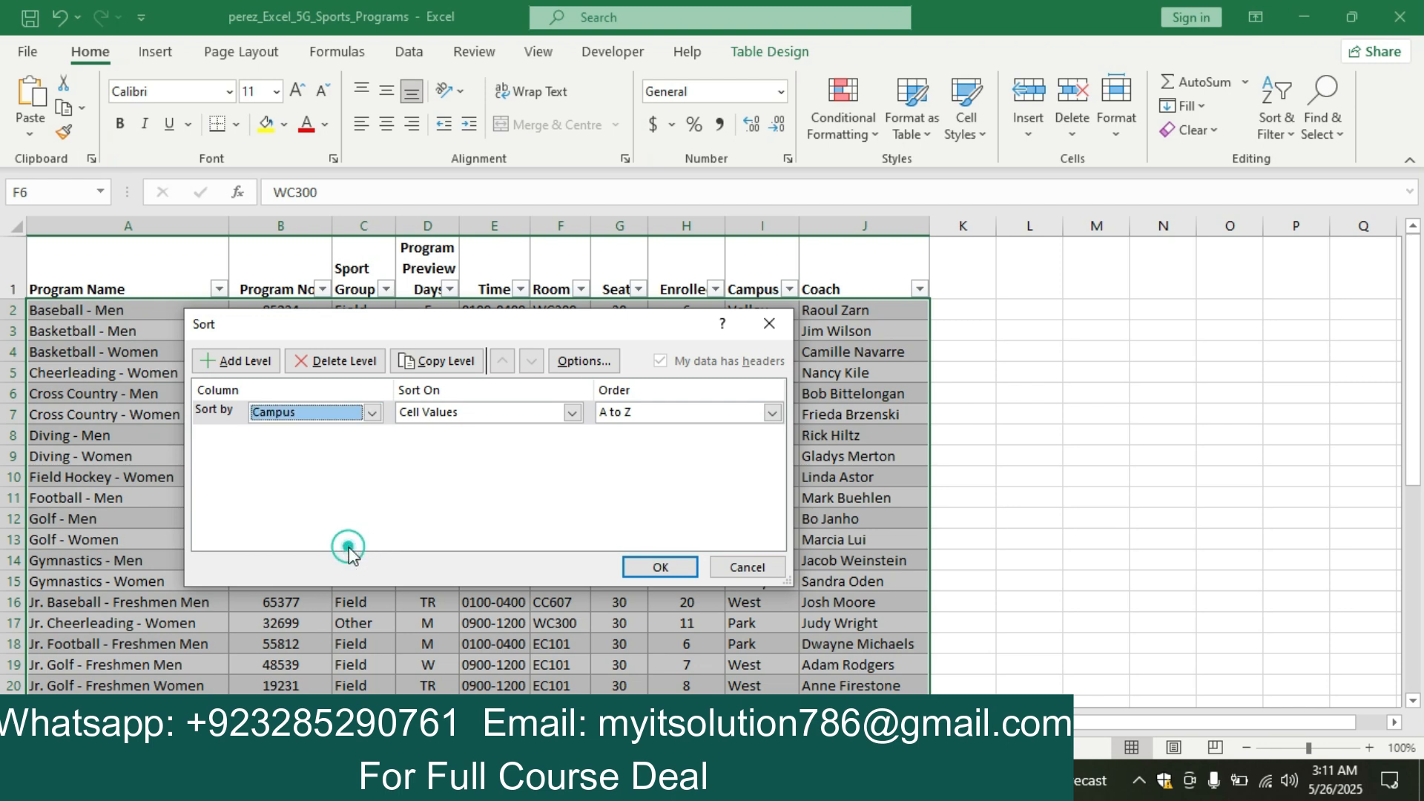
click(772, 413)
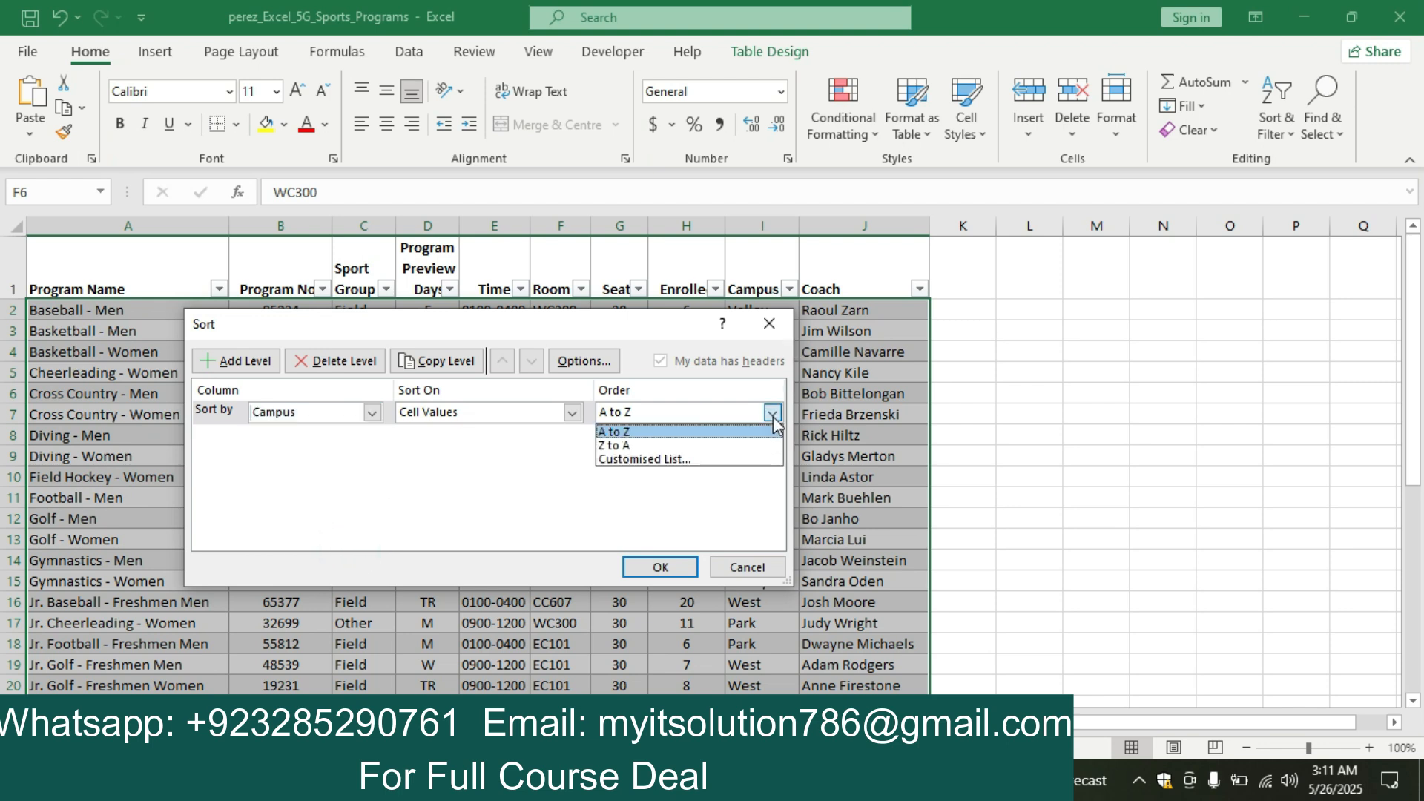
click(755, 459)
click(495, 387)
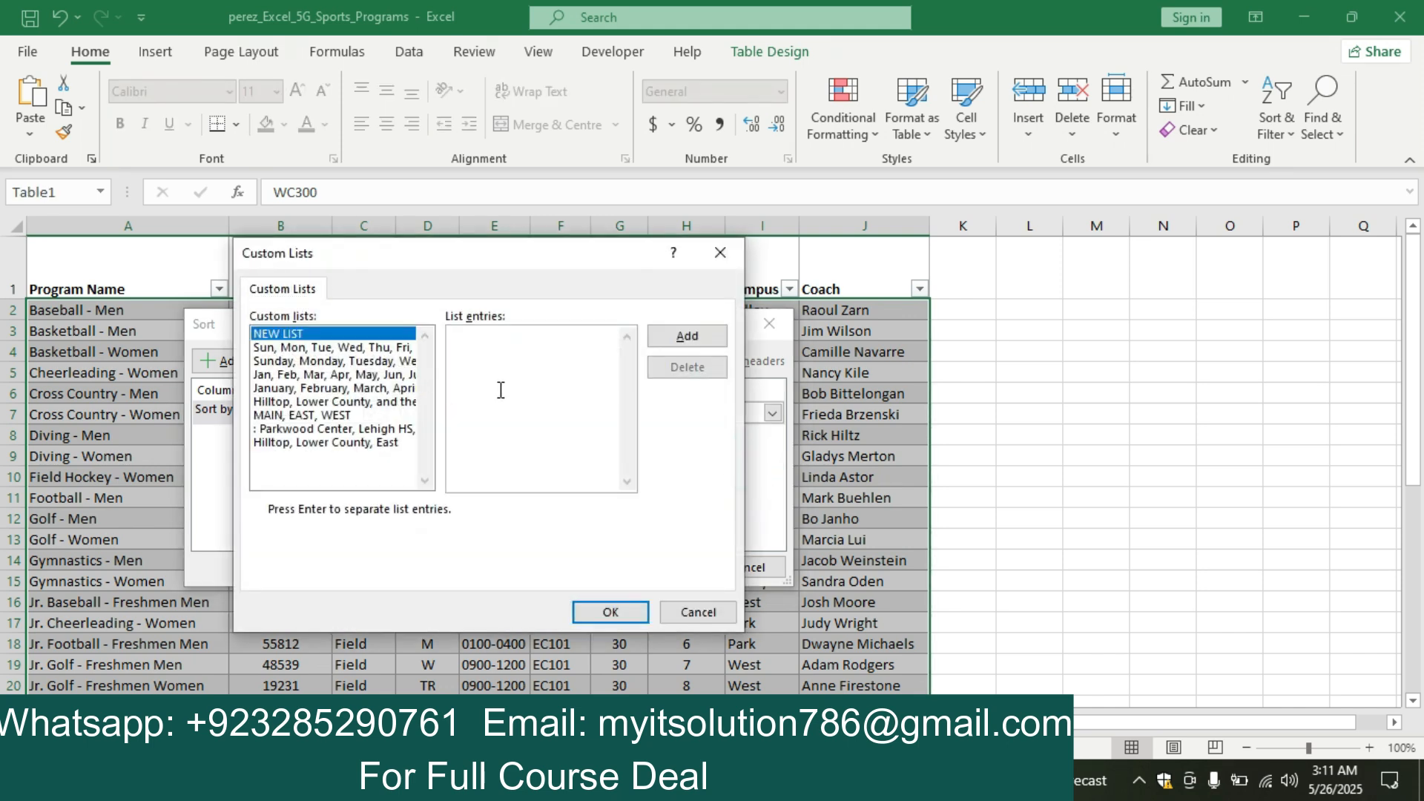
Switch to the Word instructions and copy the list entries Valley, Park and West from step 3.
key(alt+Tab)
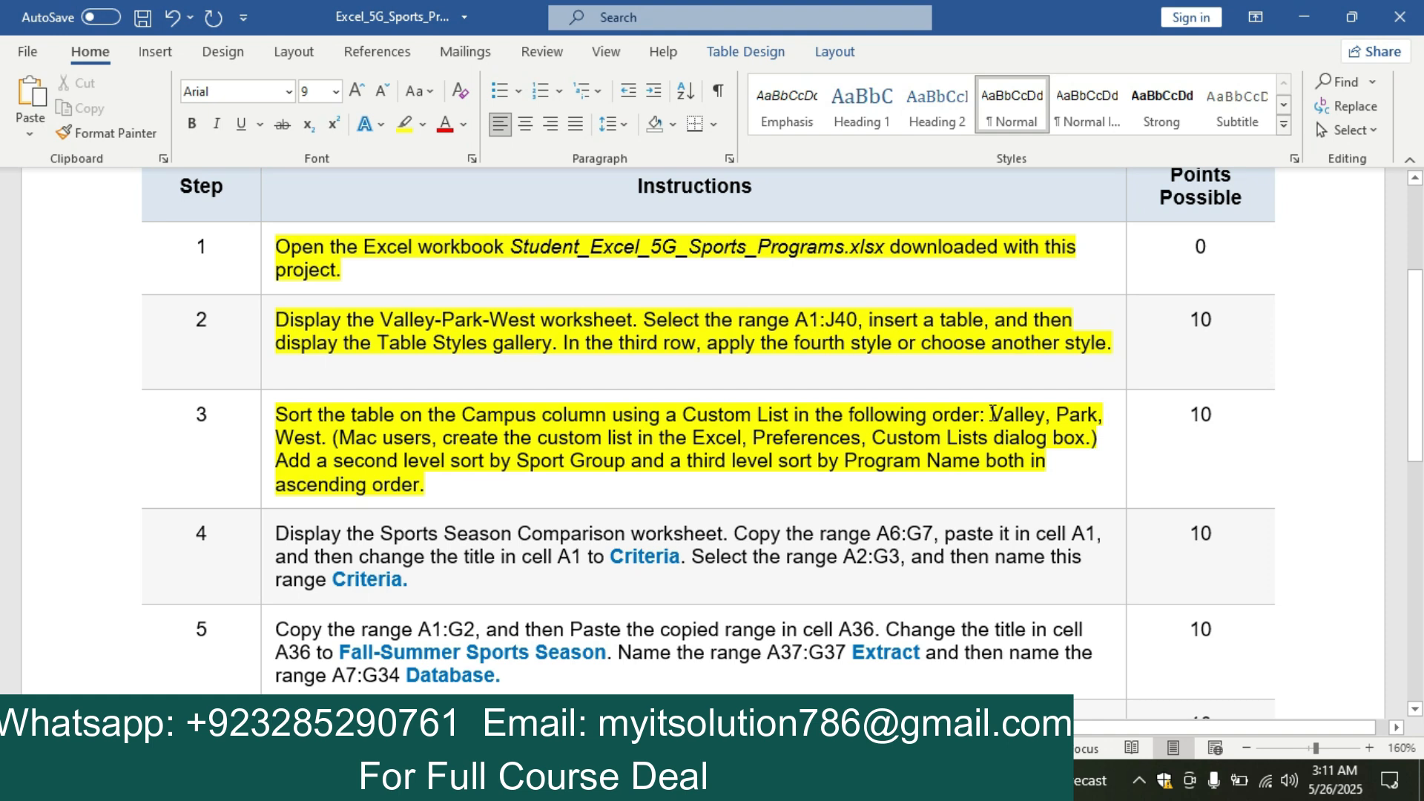
drag(990, 416, 1097, 420)
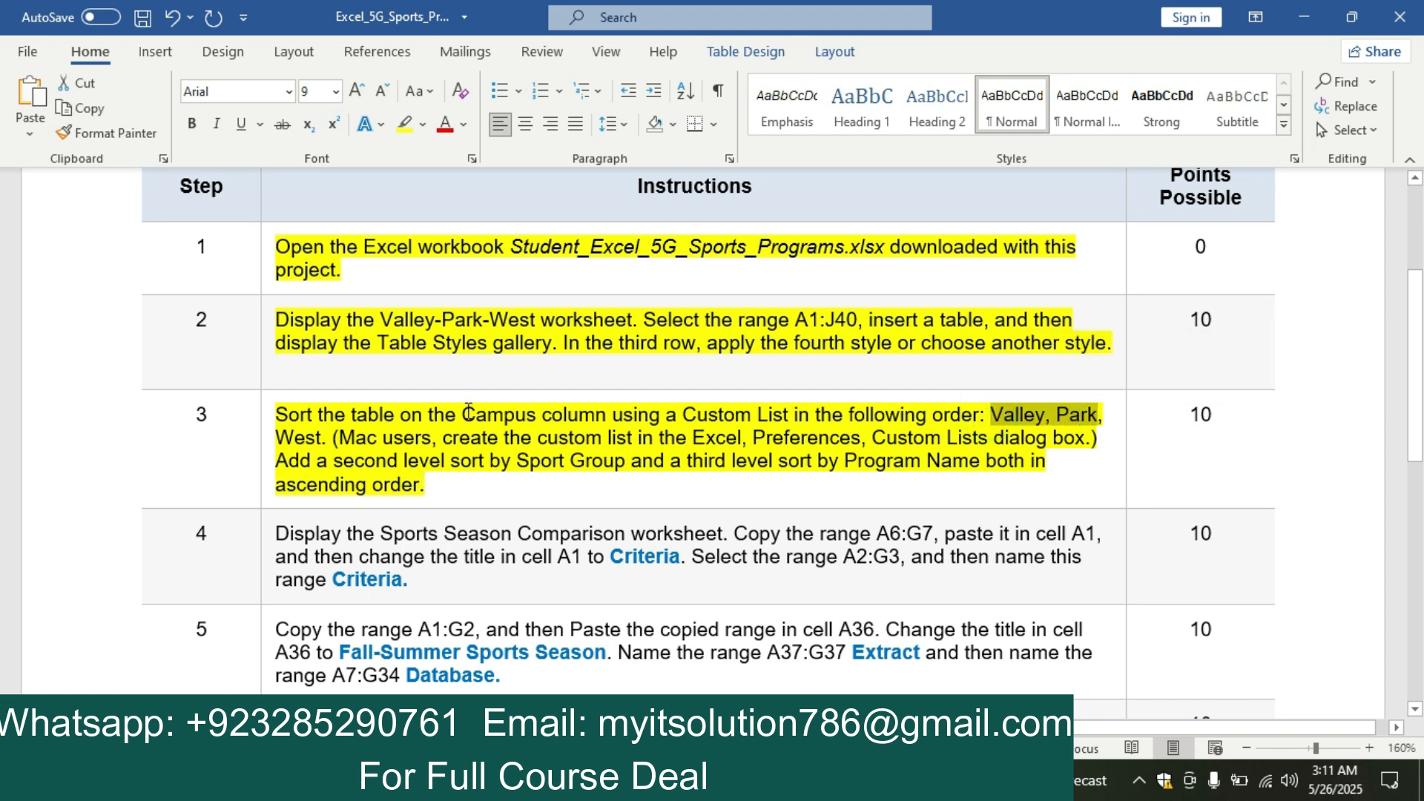
drag(276, 438, 322, 448)
key(ctrl+c)
Return to Excel, add Valley, Park, West as a new custom list, and use it as the Campus sort order.
click(787, 783)
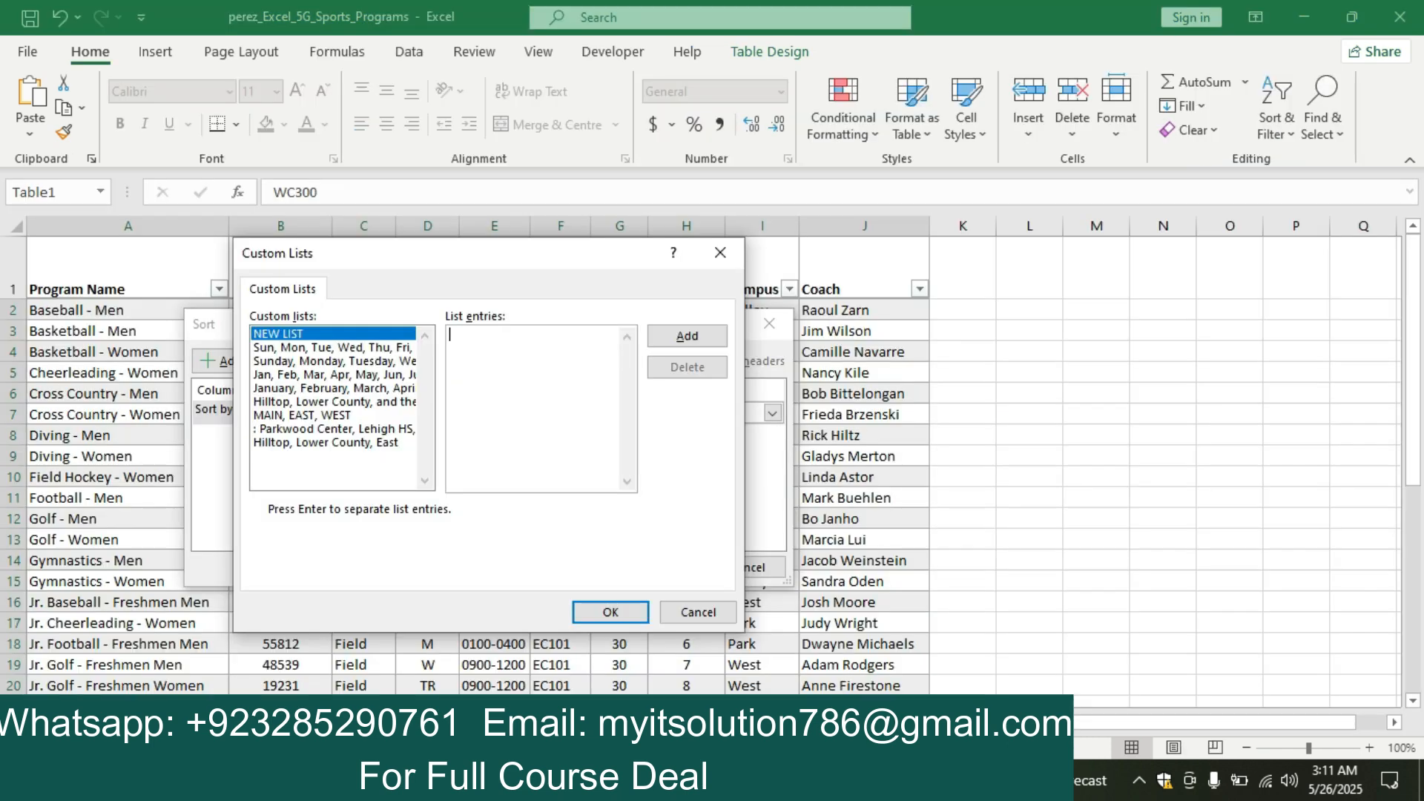
click(528, 366)
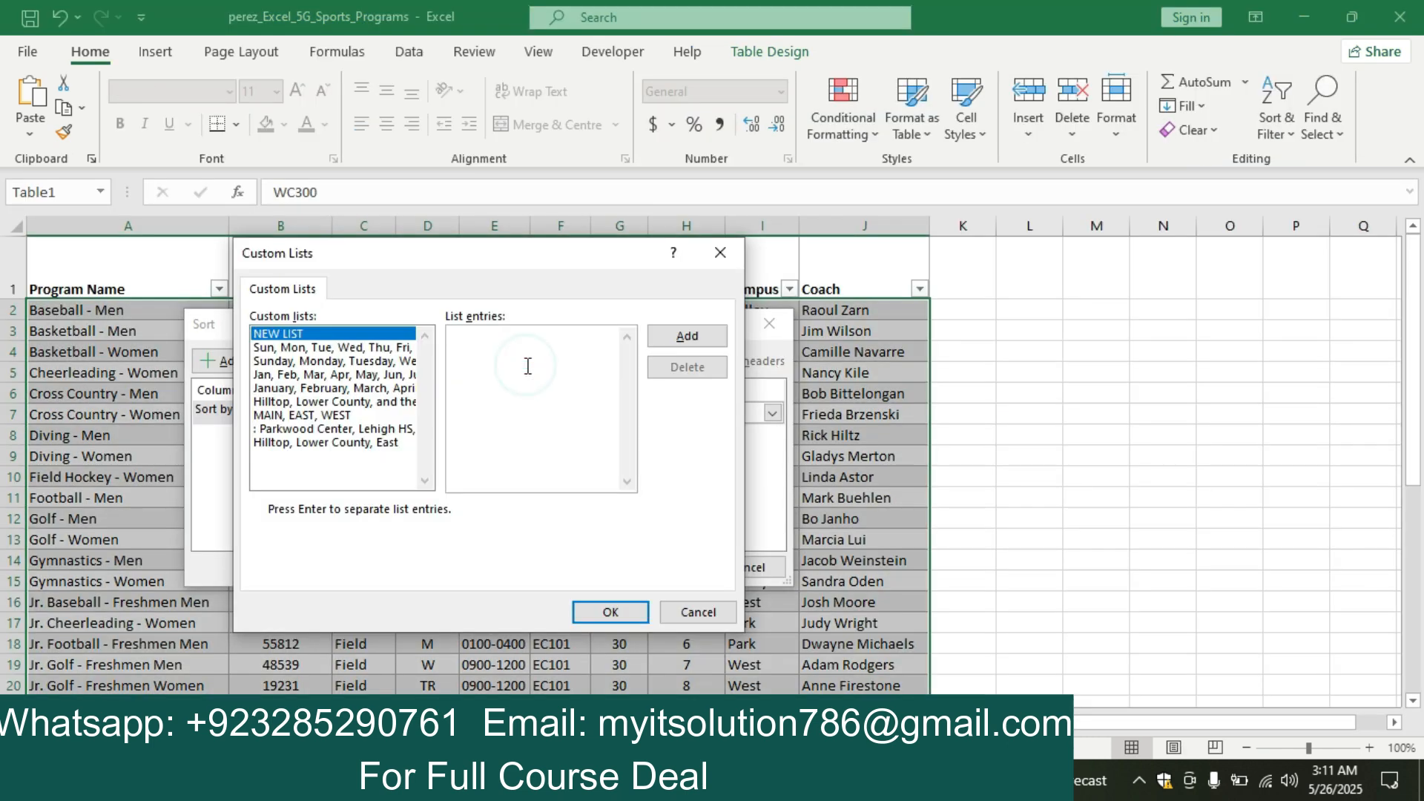
key(ctrl+v)
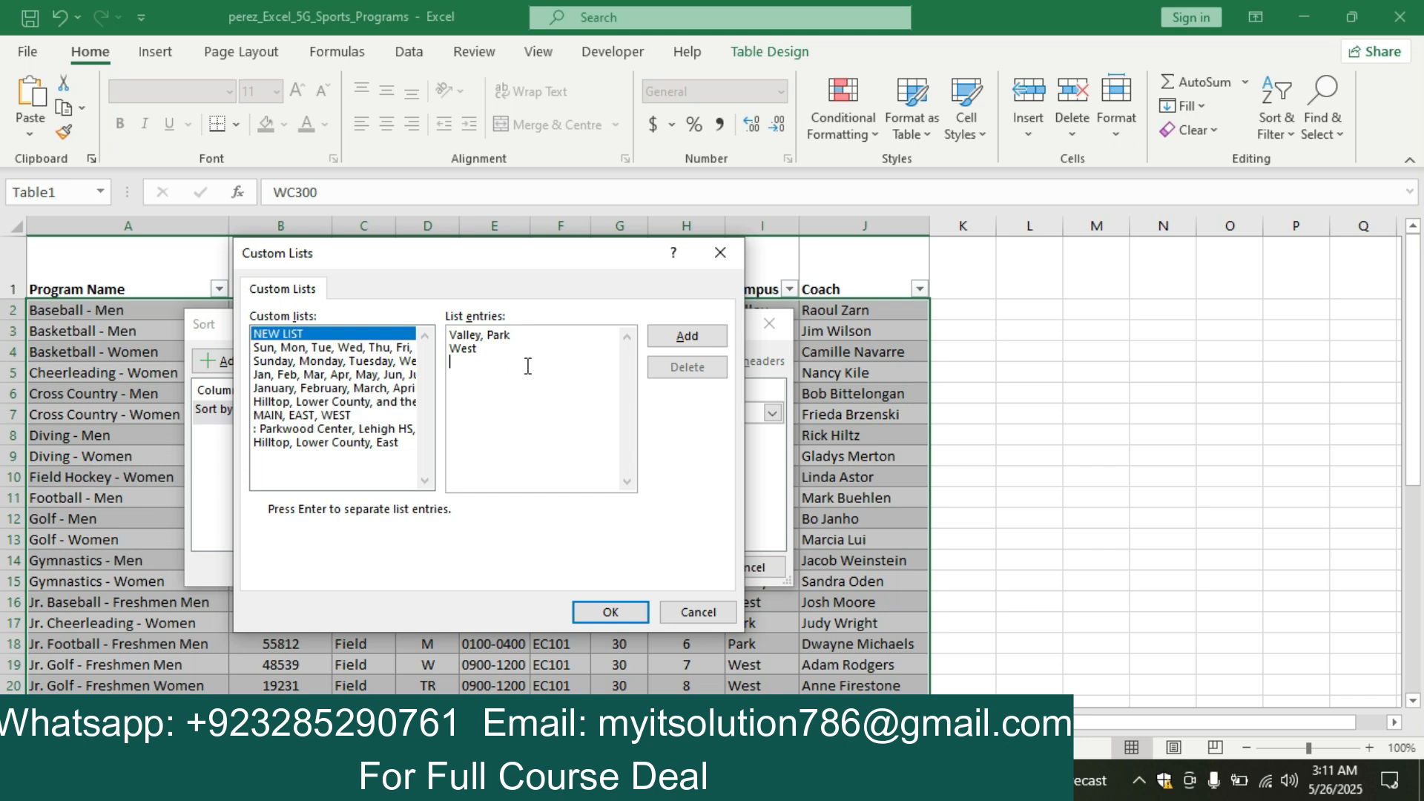
click(687, 338)
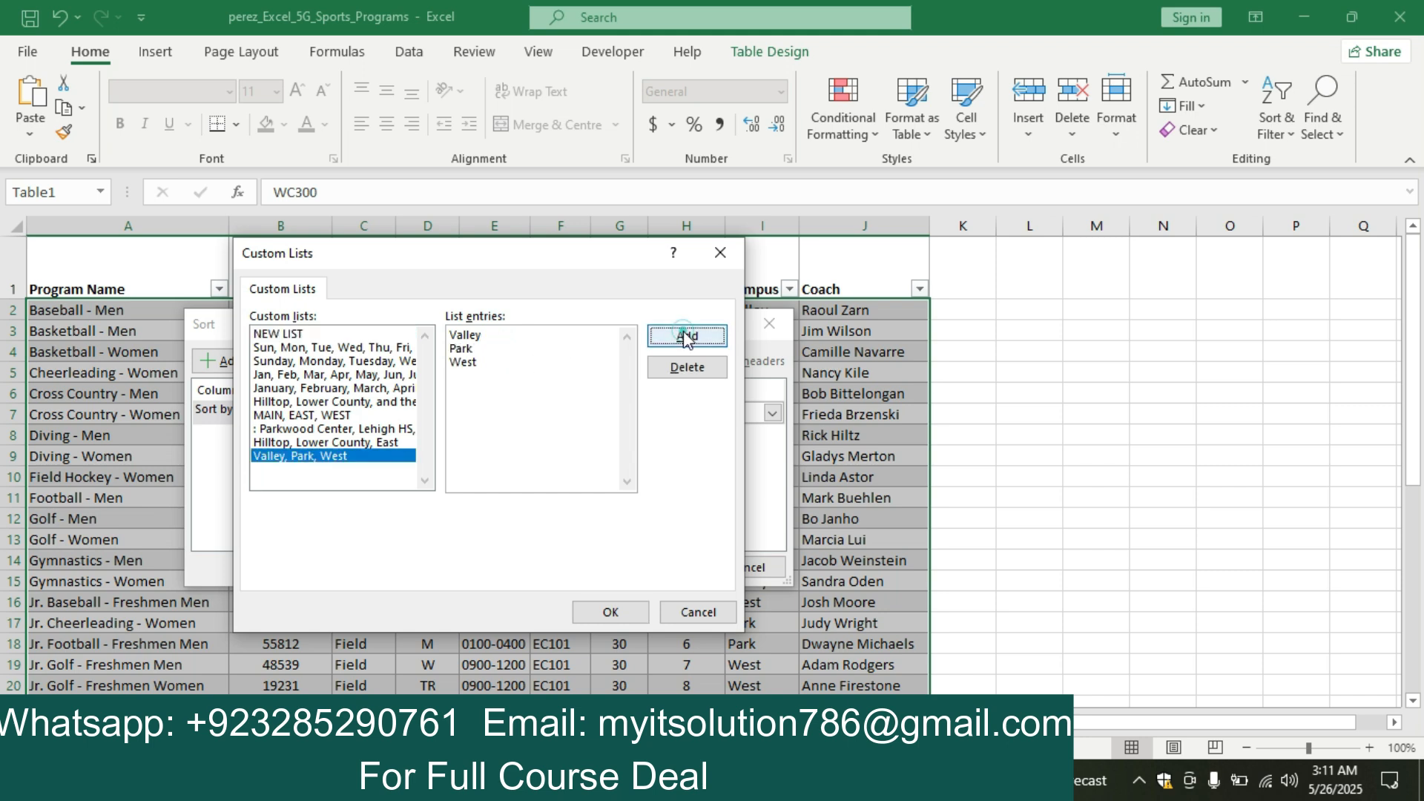
click(608, 613)
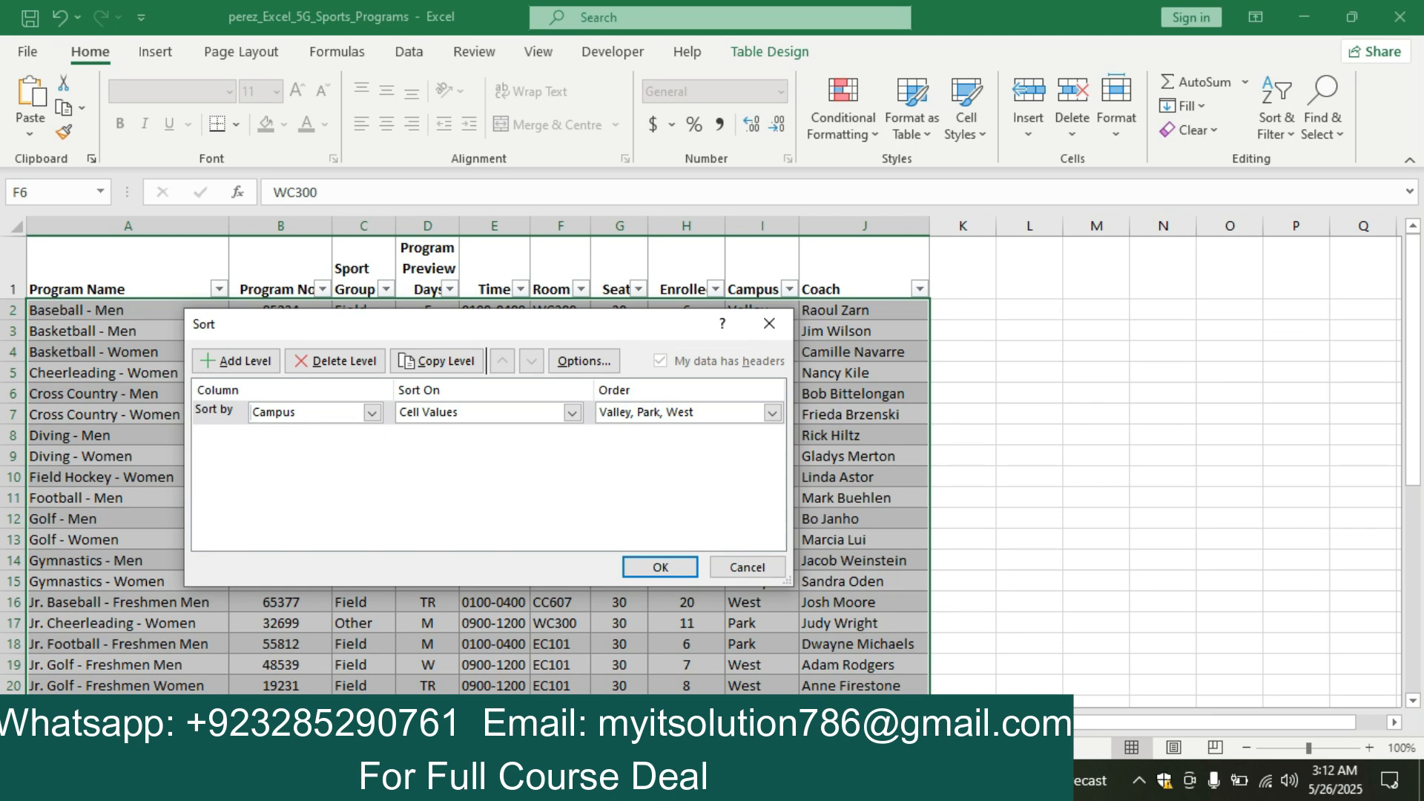
Check the Word instructions, return to Excel, and add a second sort level by Sport Group in A to Z order.
key(alt+Tab)
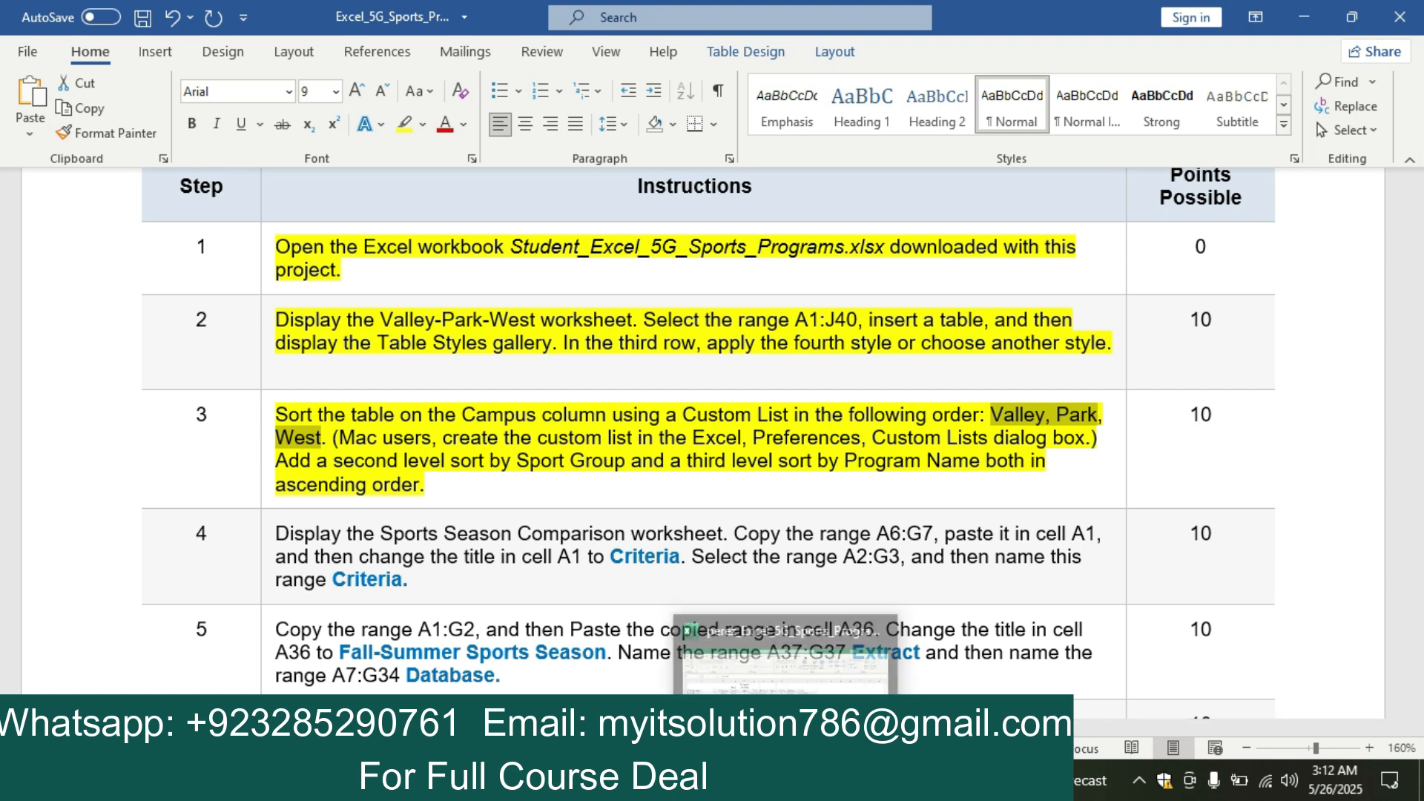
click(788, 783)
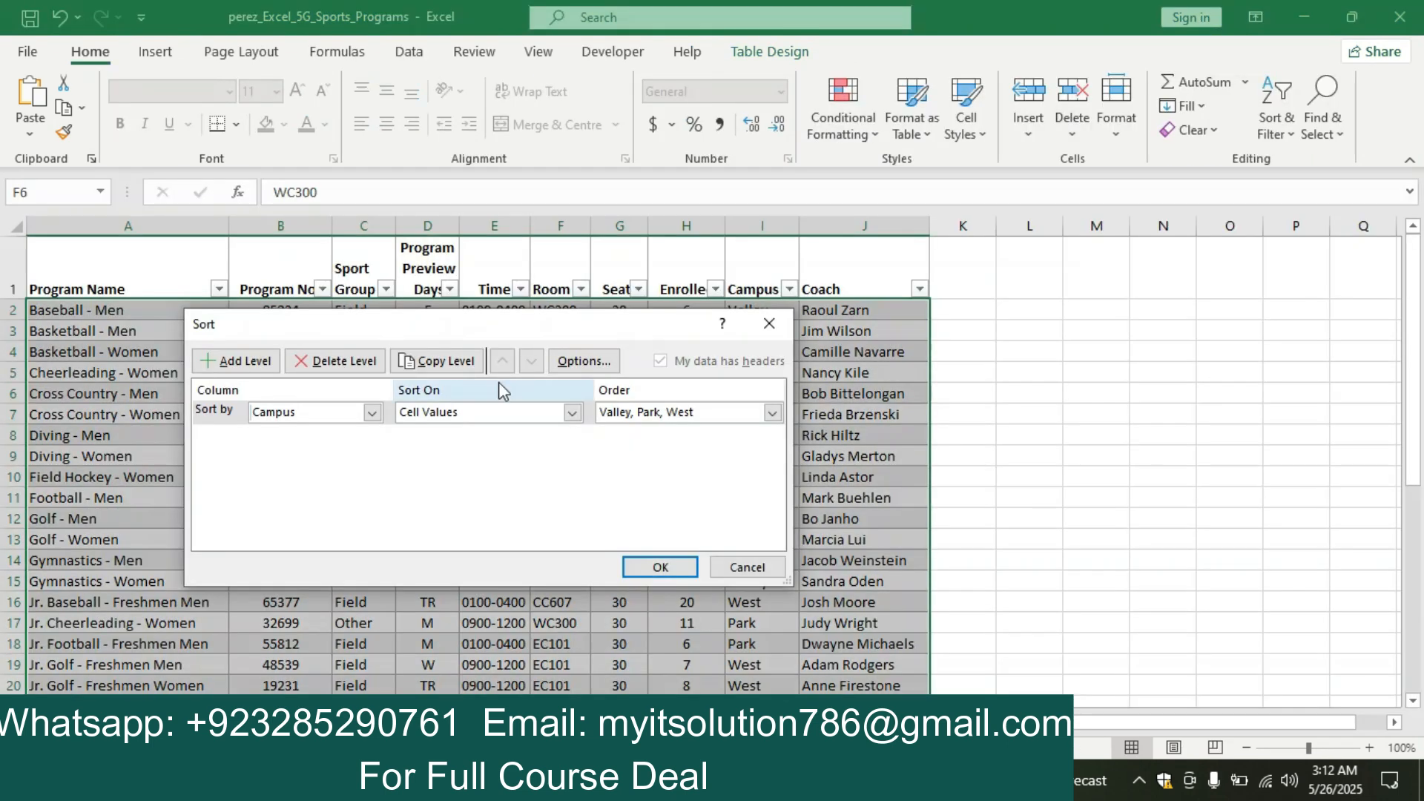
click(236, 361)
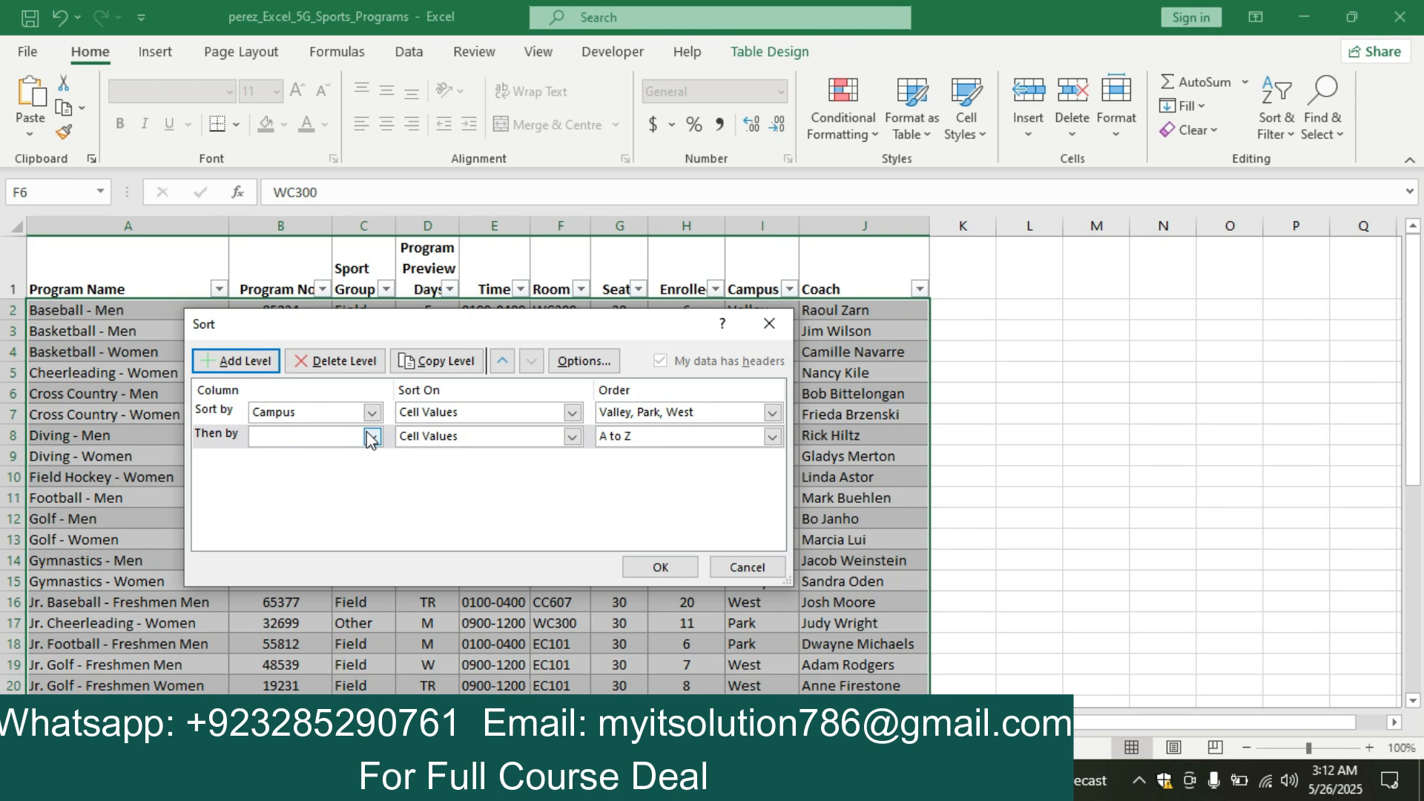
click(371, 437)
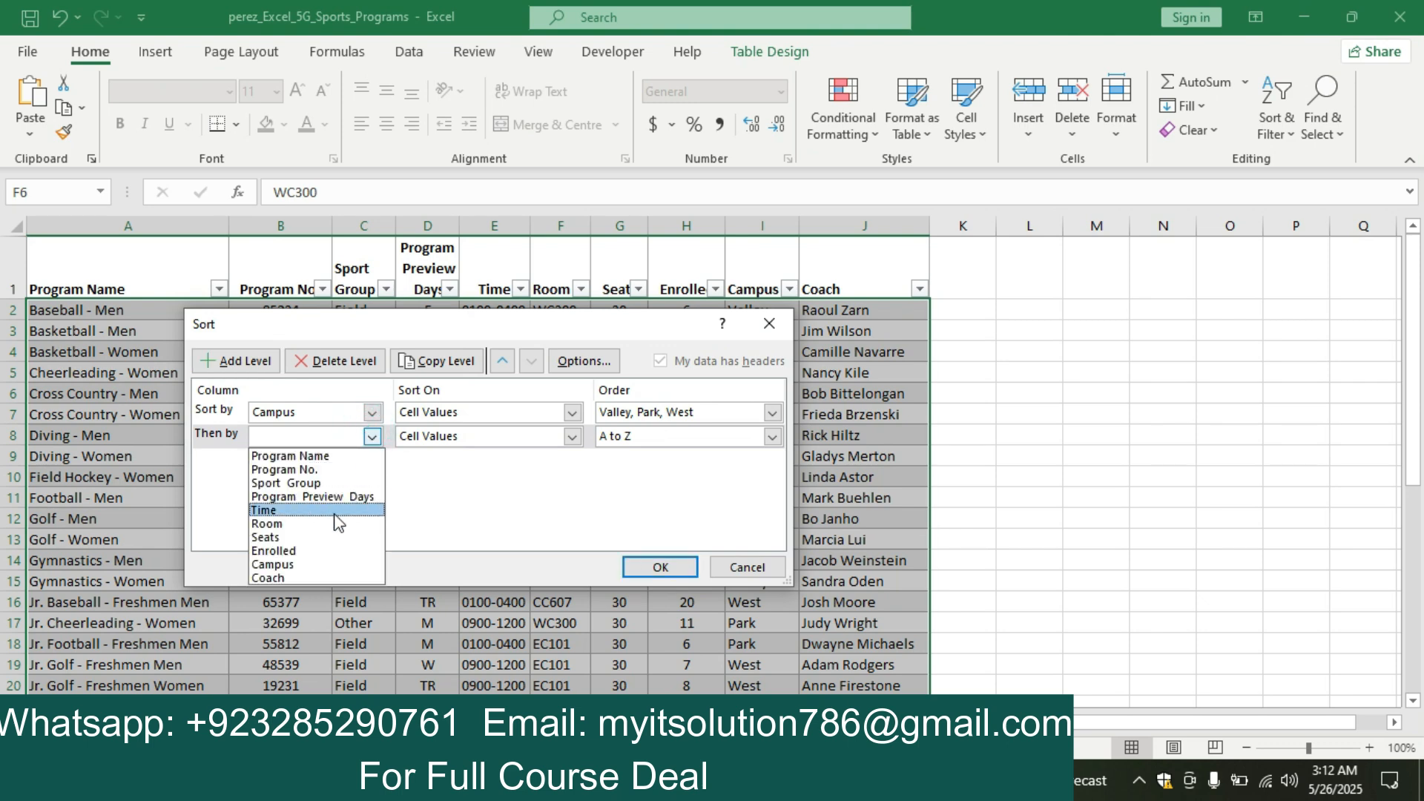
click(340, 483)
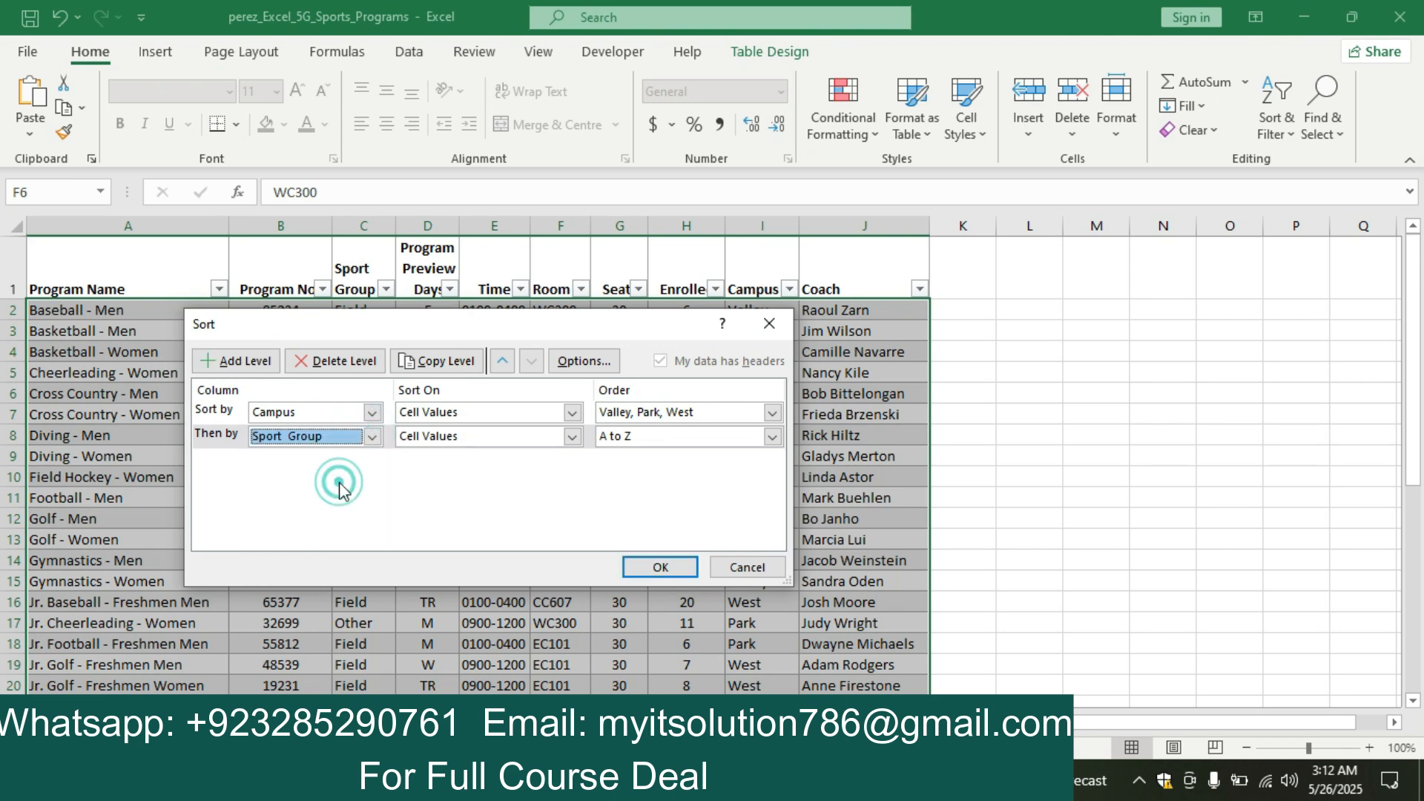
Add a third sort level by Program Name in A to Z order and apply the sort to the table.
click(236, 361)
click(372, 460)
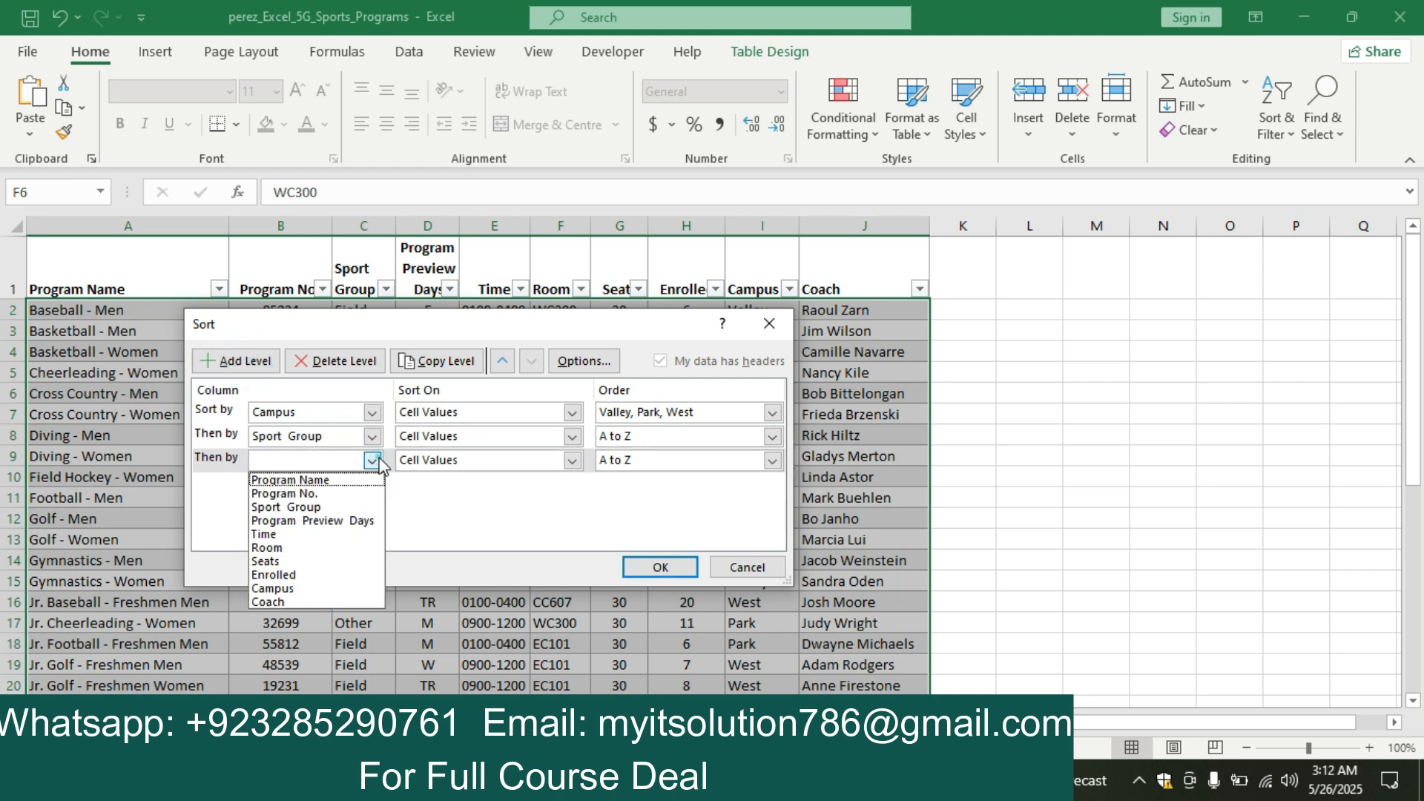
click(356, 480)
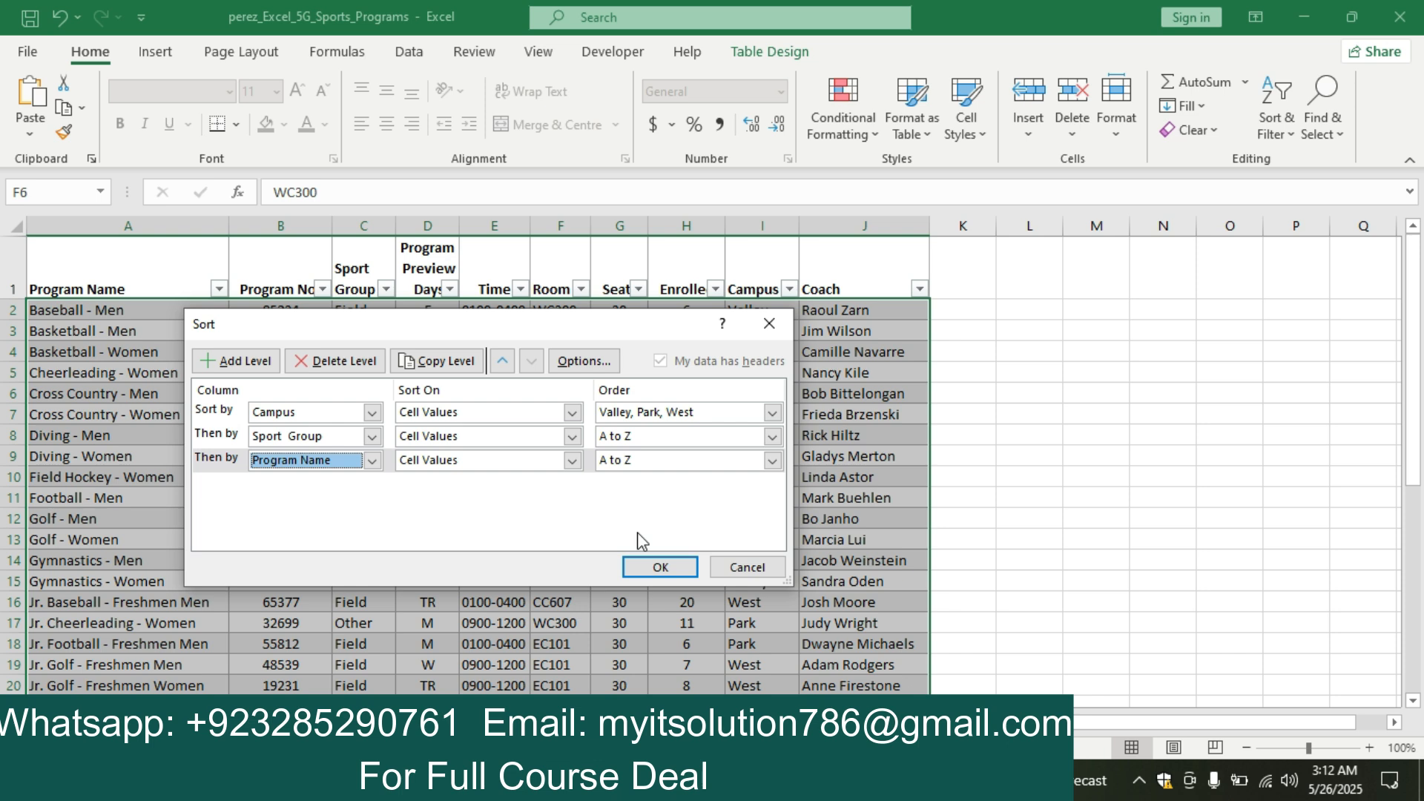
click(652, 566)
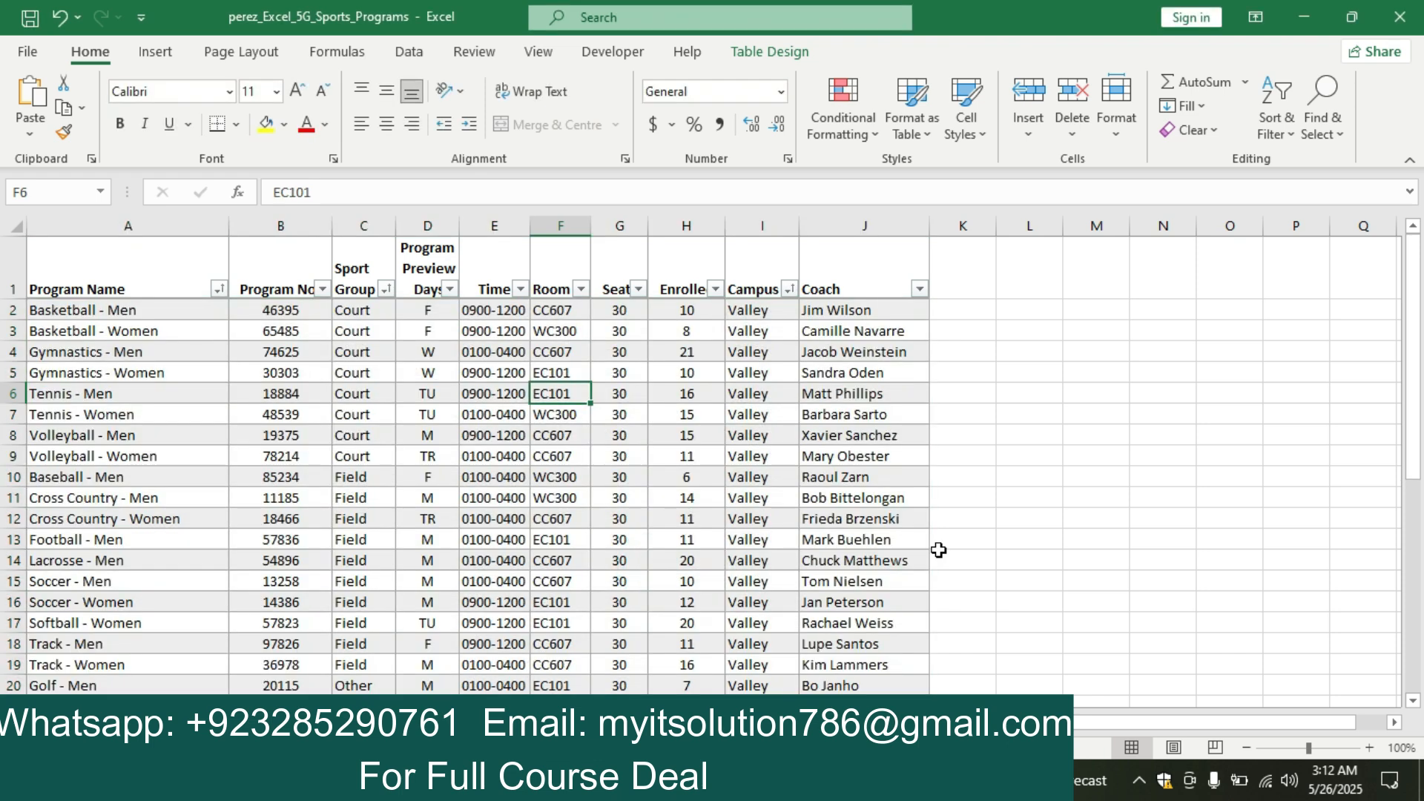
Switch to the Word instructions and highlight the step 4 text in yellow.
click(630, 785)
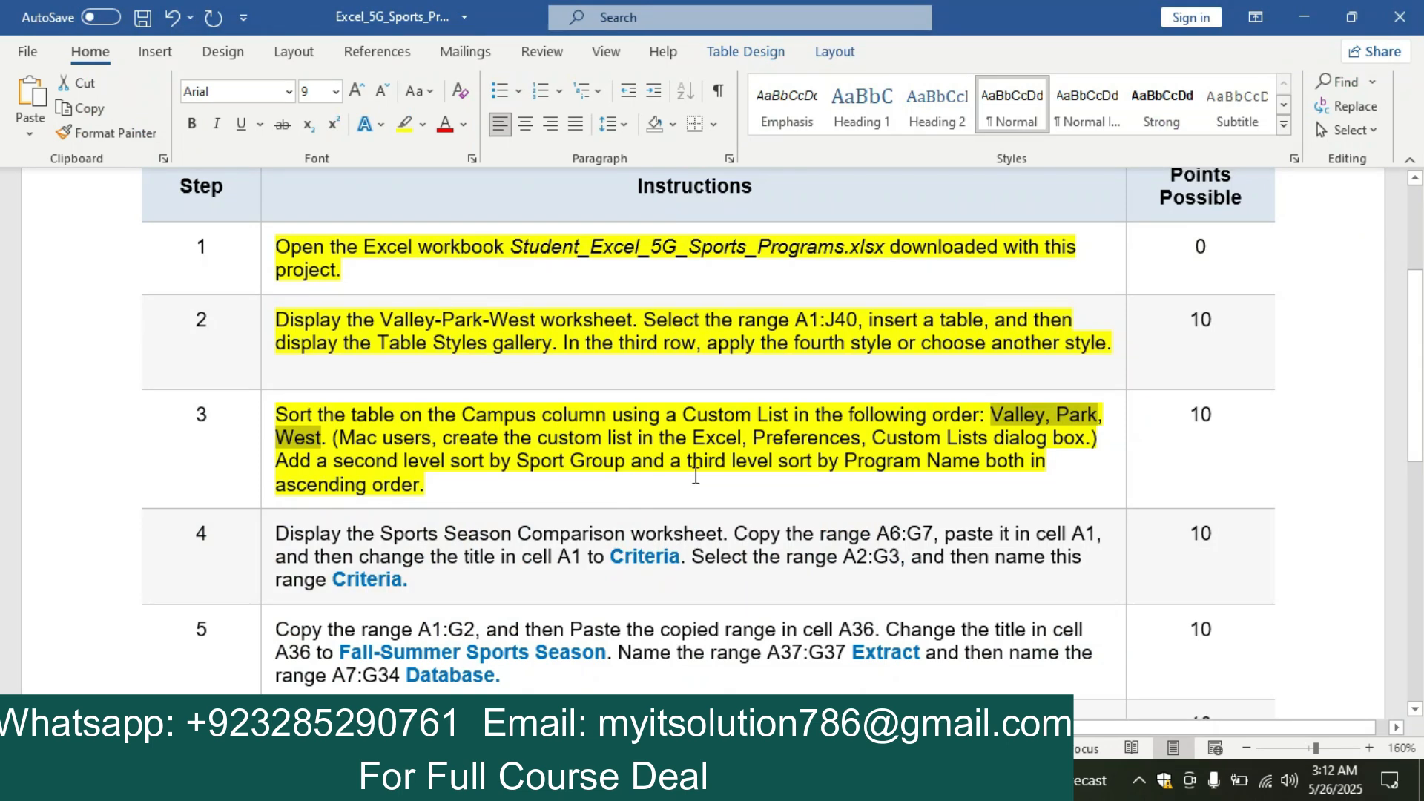
drag(1421, 408, 1421, 456)
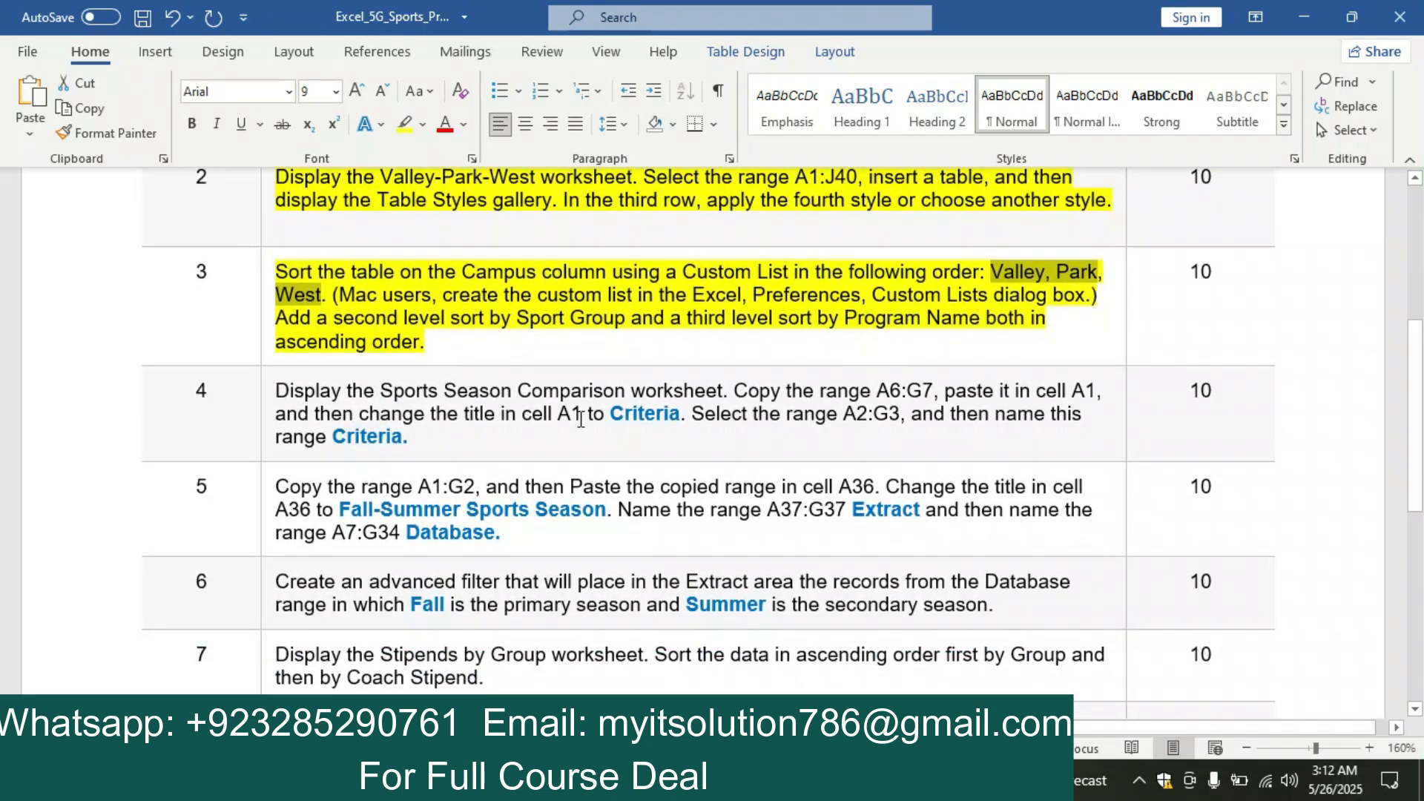
click(265, 407)
click(347, 372)
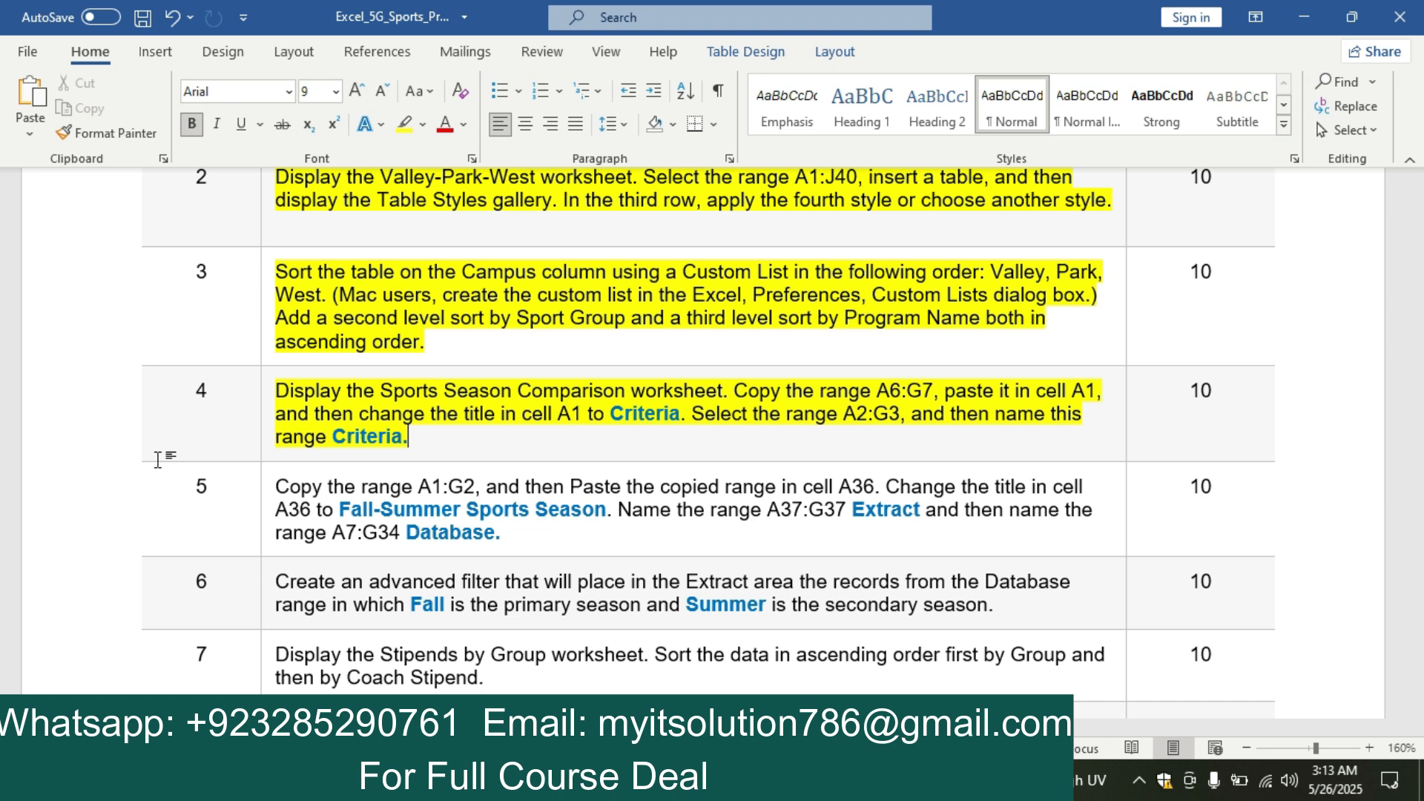
Switch to Excel and display the Sports Season Comparison worksheet, rechecking step 4 of the Word instructions.
key(alt+Tab)
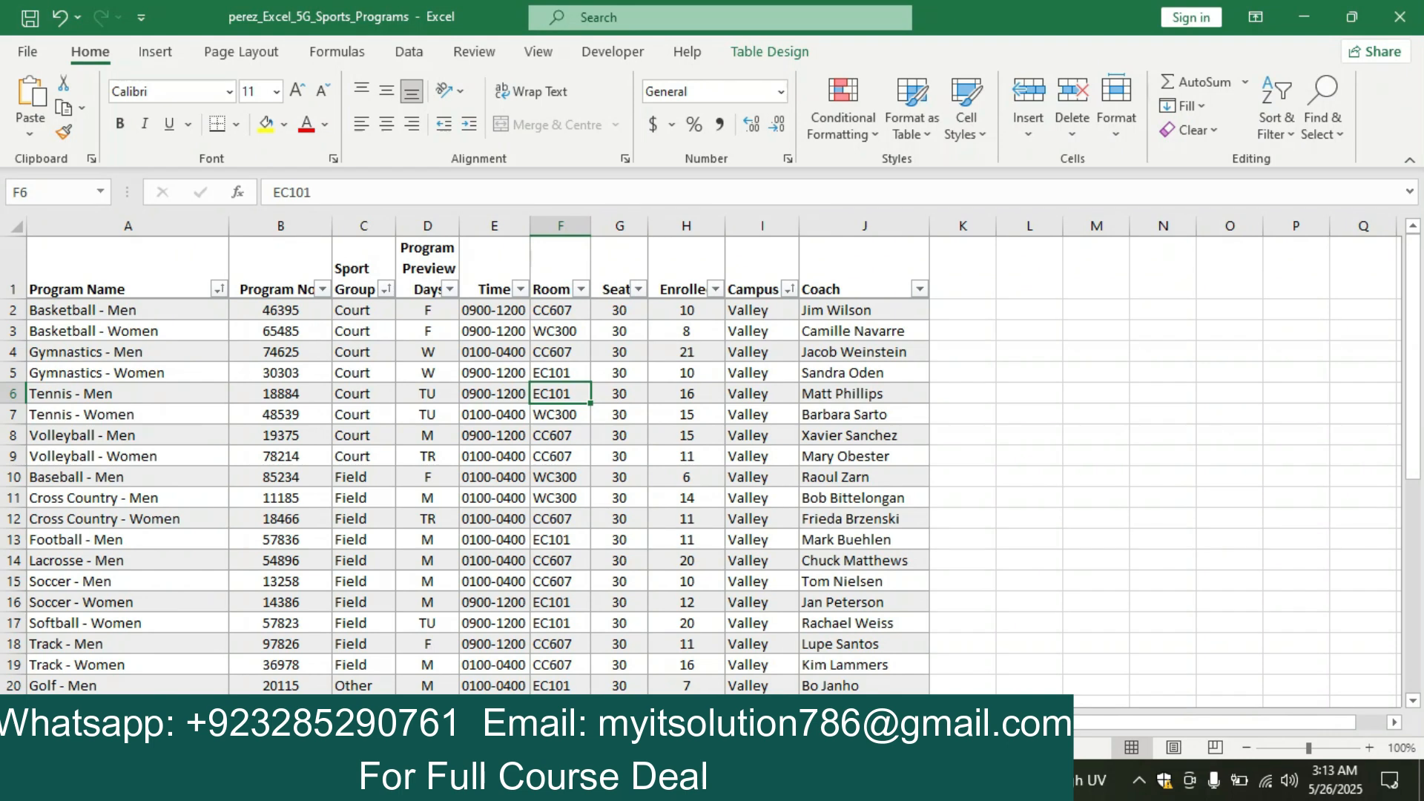
key(ctrl+Page_Down)
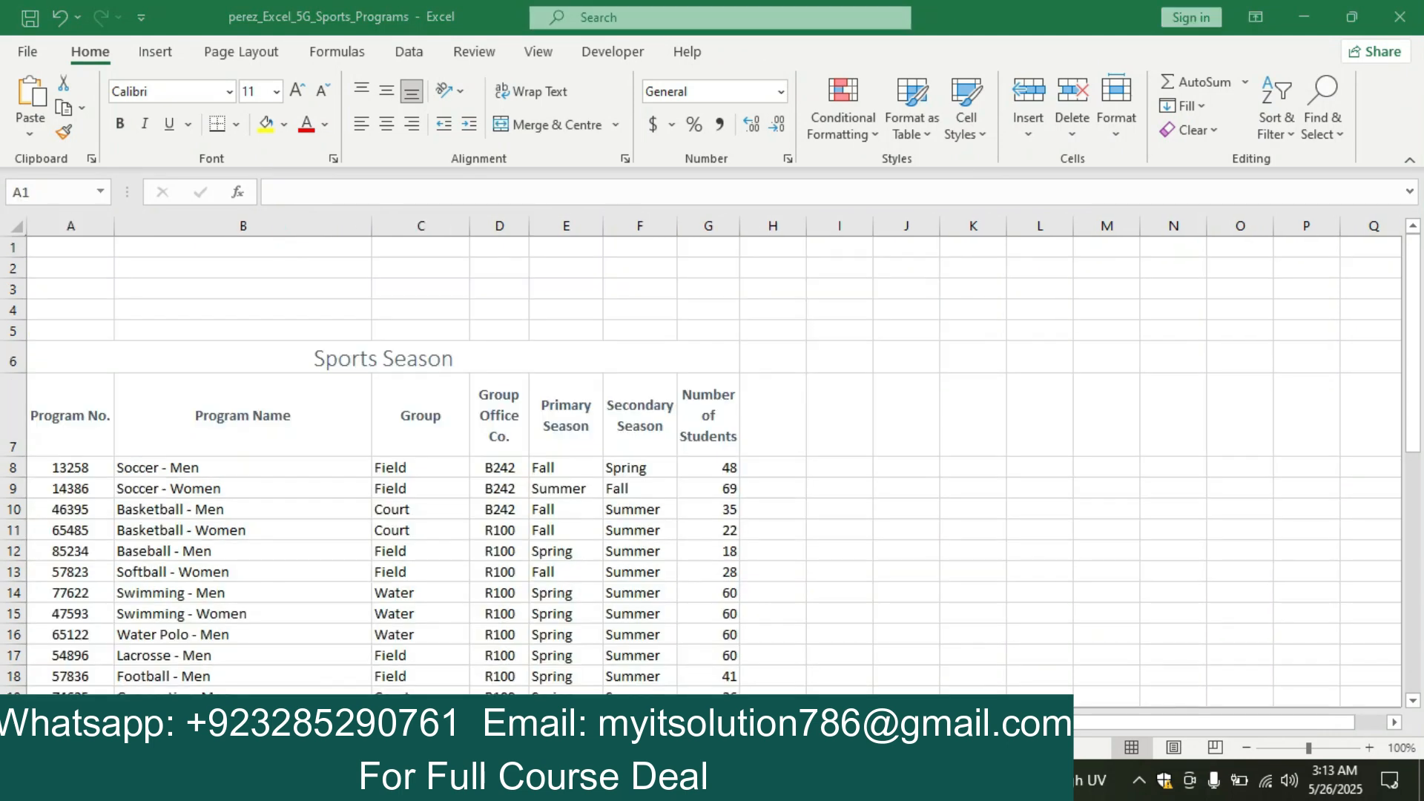
key(alt+Tab)
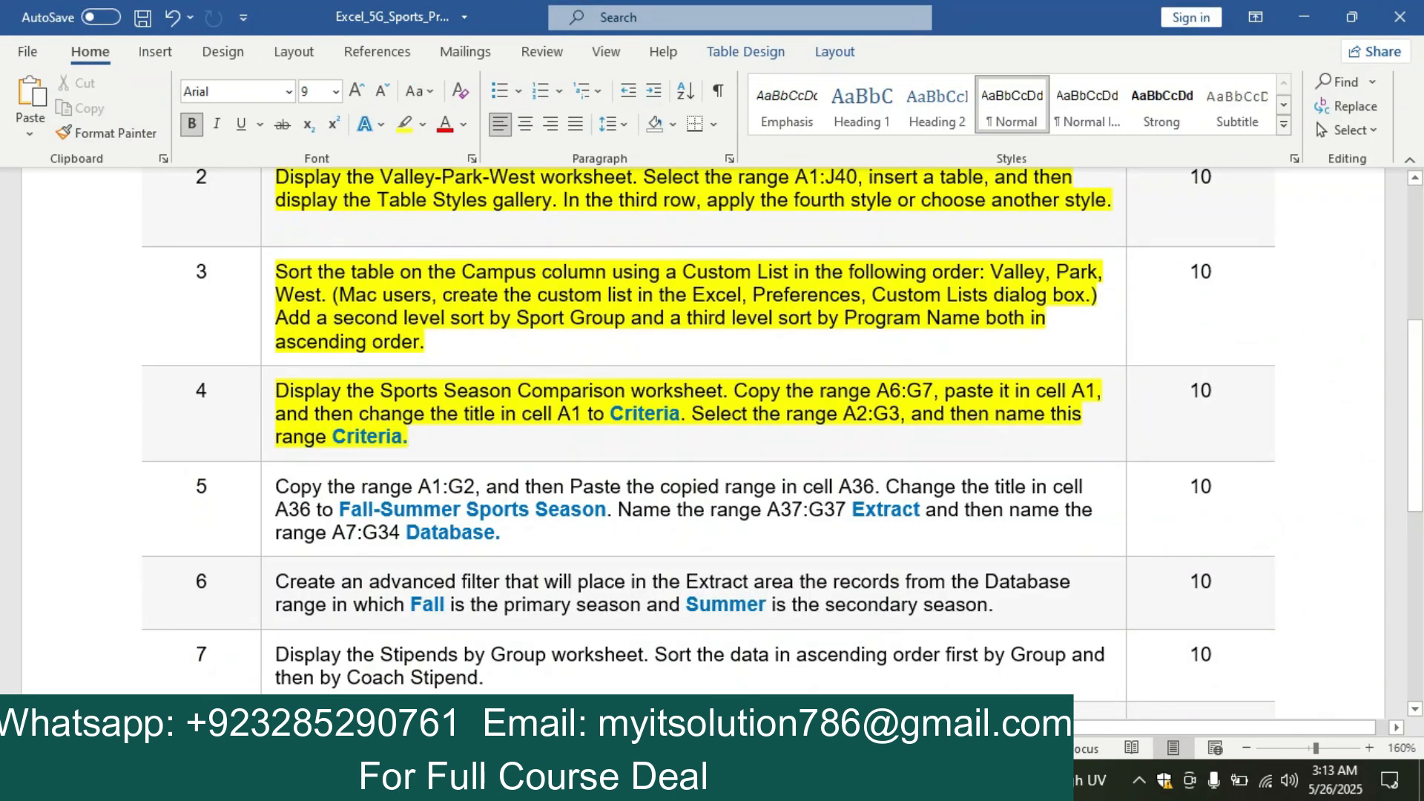
key(alt+Tab)
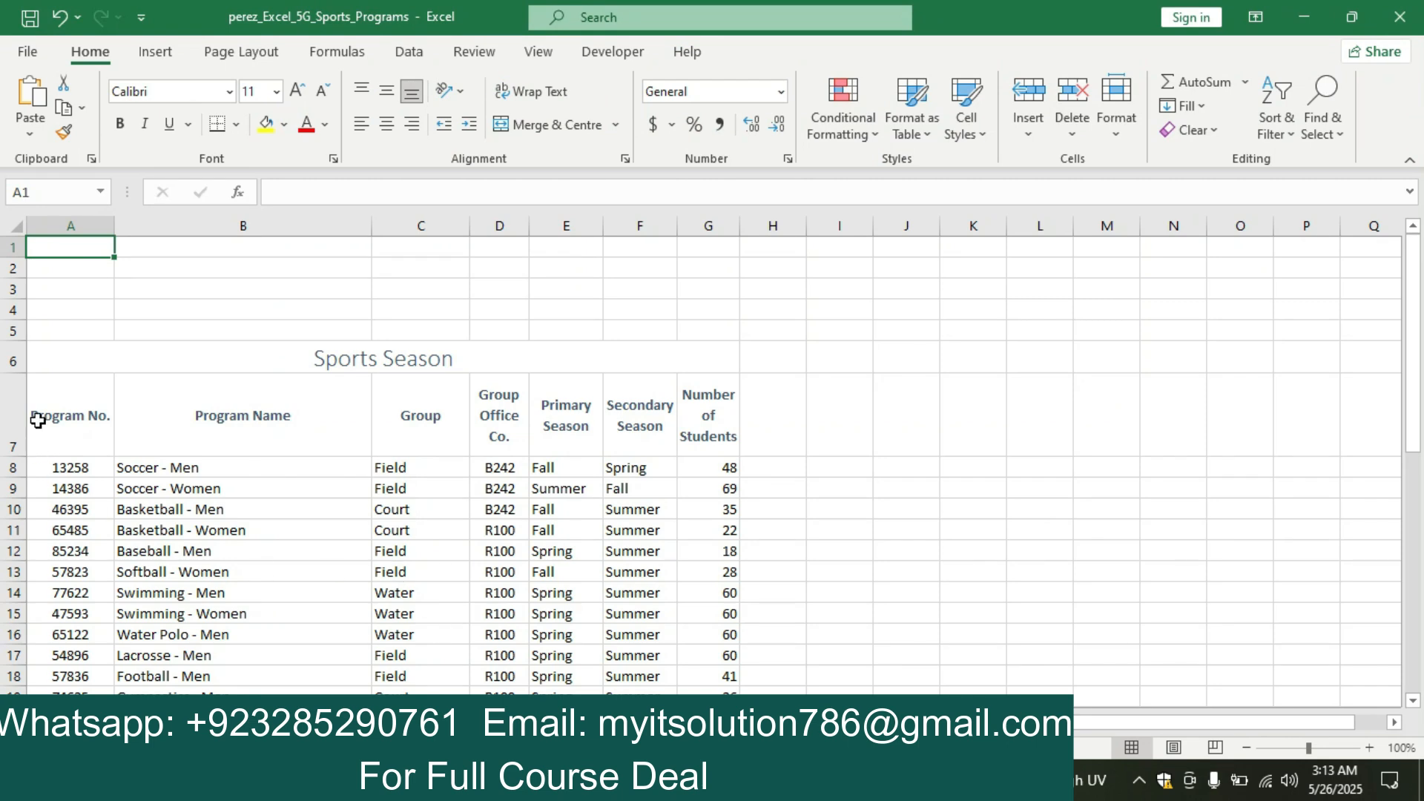
Copy the range A6:G7 with the Sports Season title and column headings, and select cell A1 as the destination.
drag(54, 356, 474, 417)
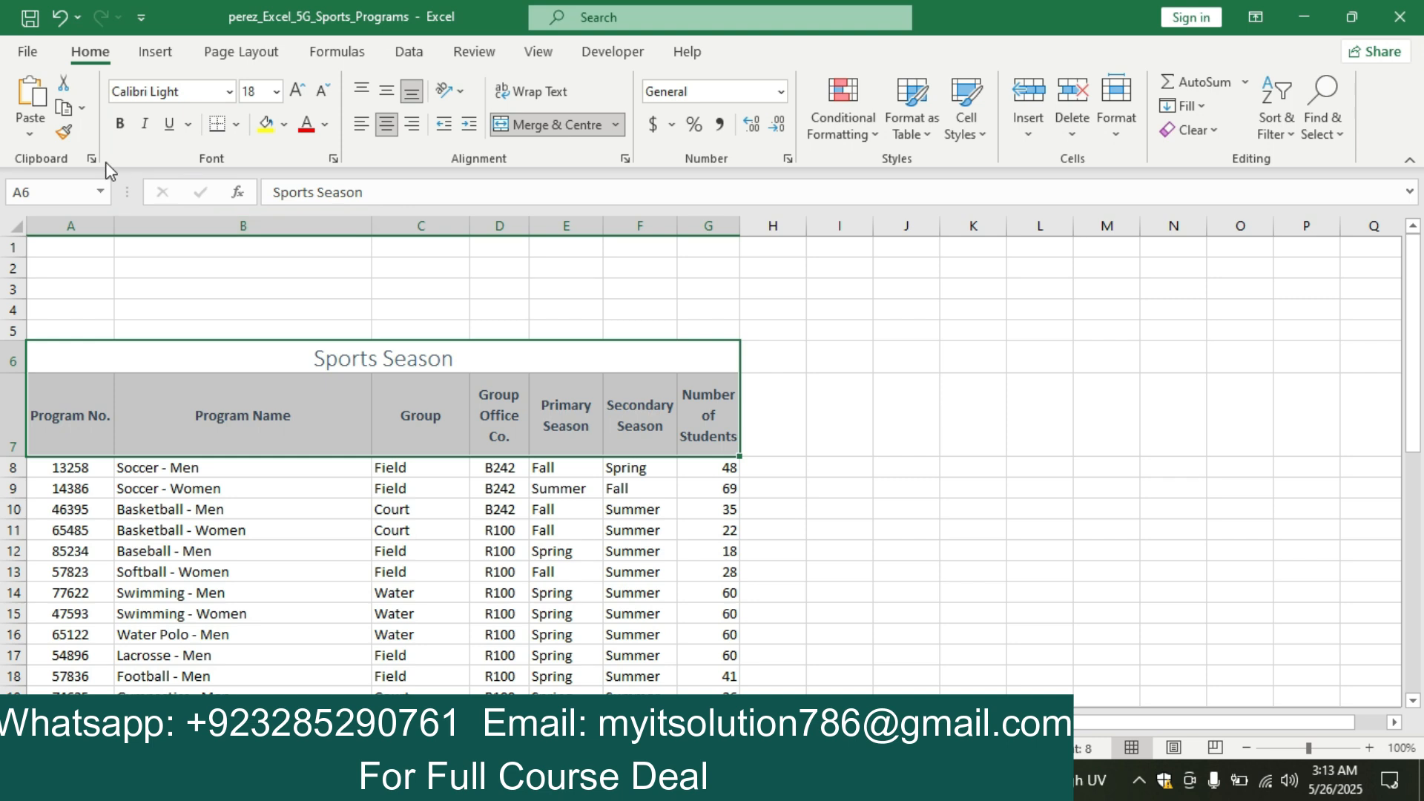
click(63, 110)
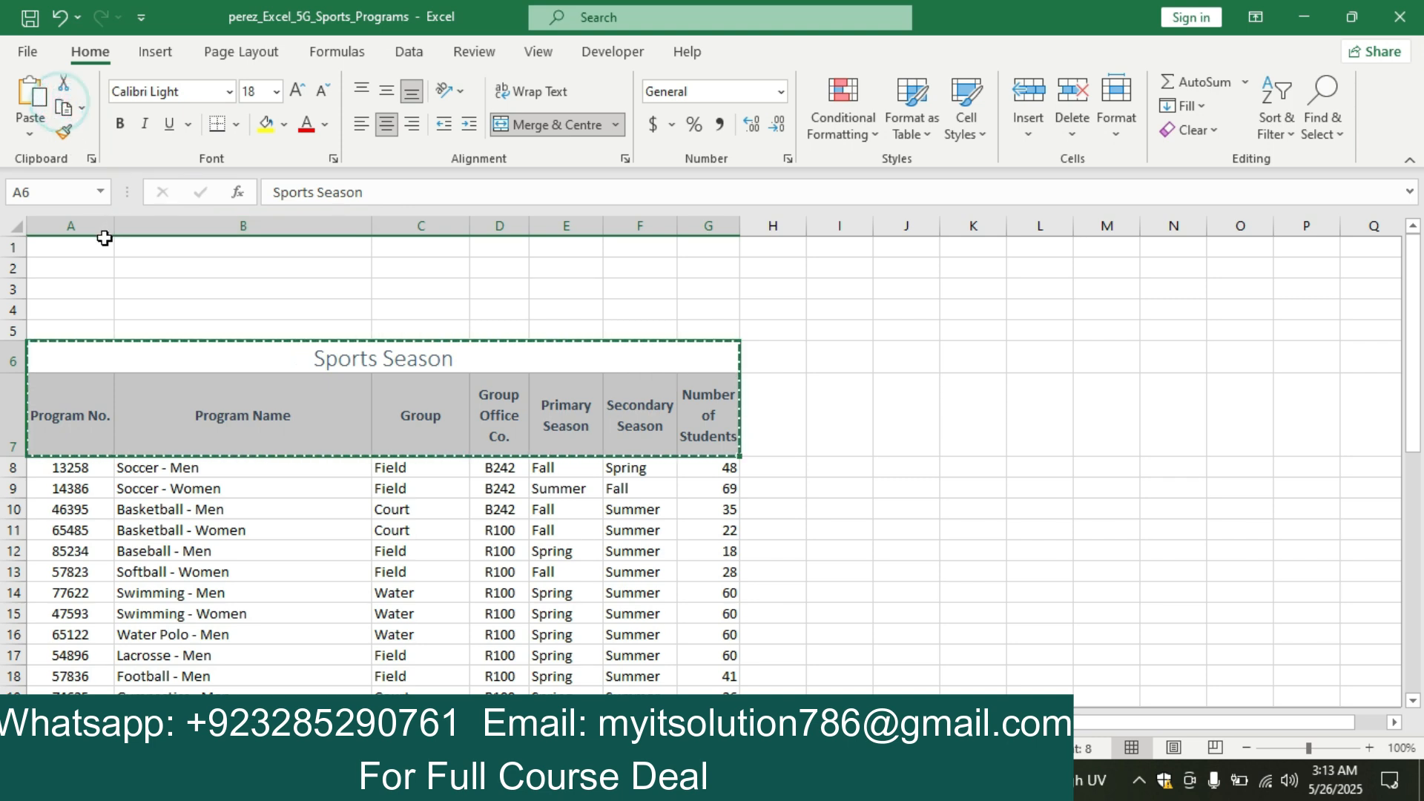
click(69, 243)
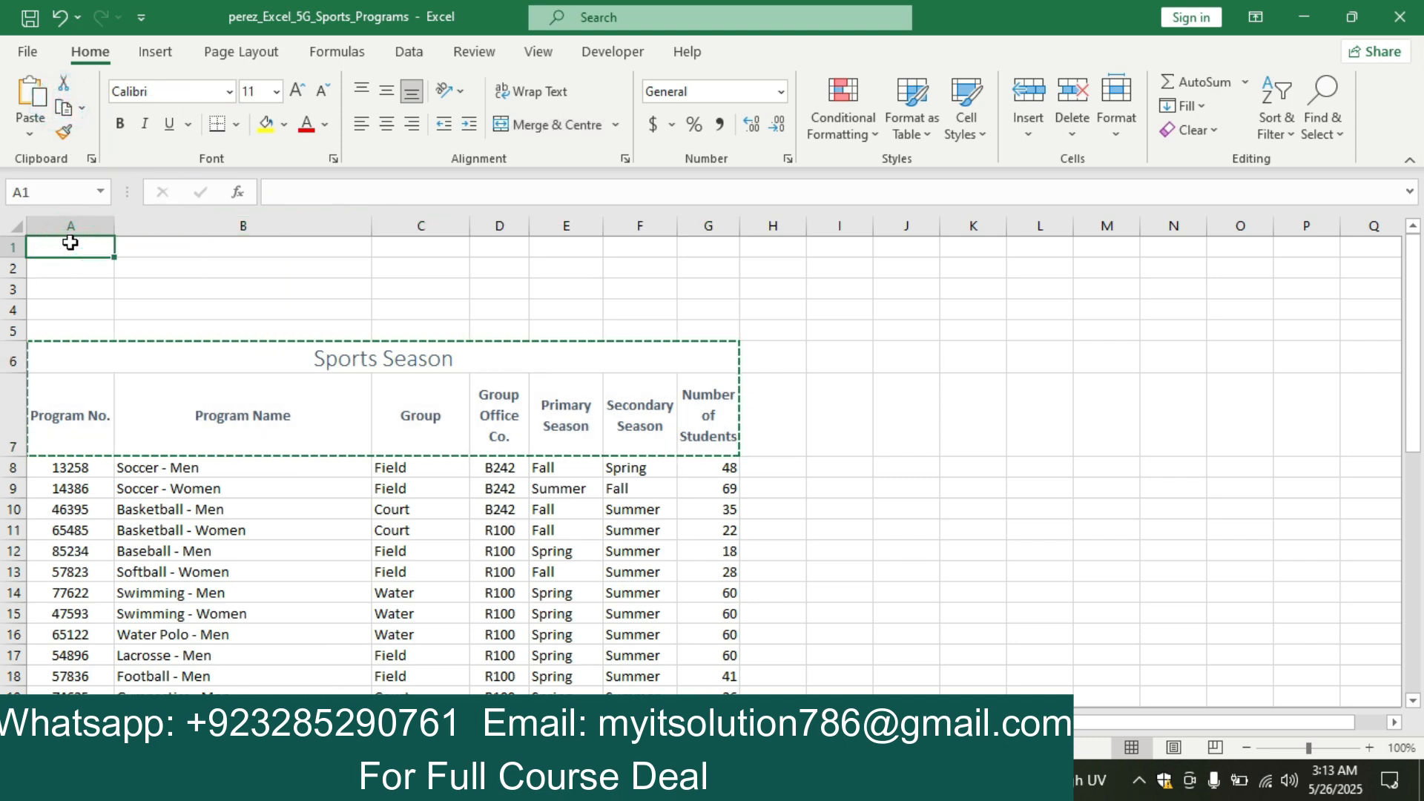